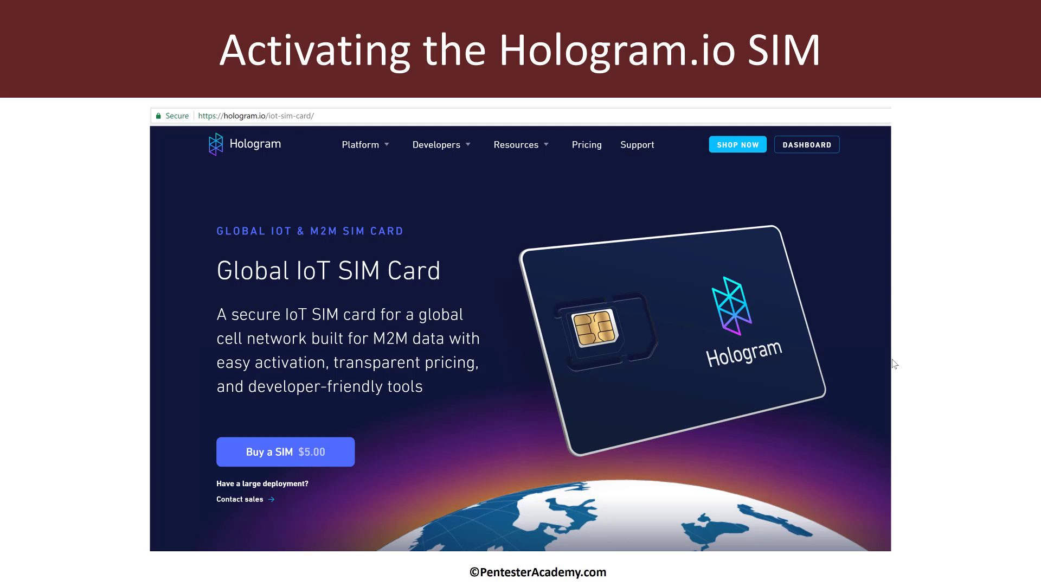
From the 'Activating the Hologram.io SIM' slide show, bring up the Alt+Tab window switcher.
key(alt+Tab)
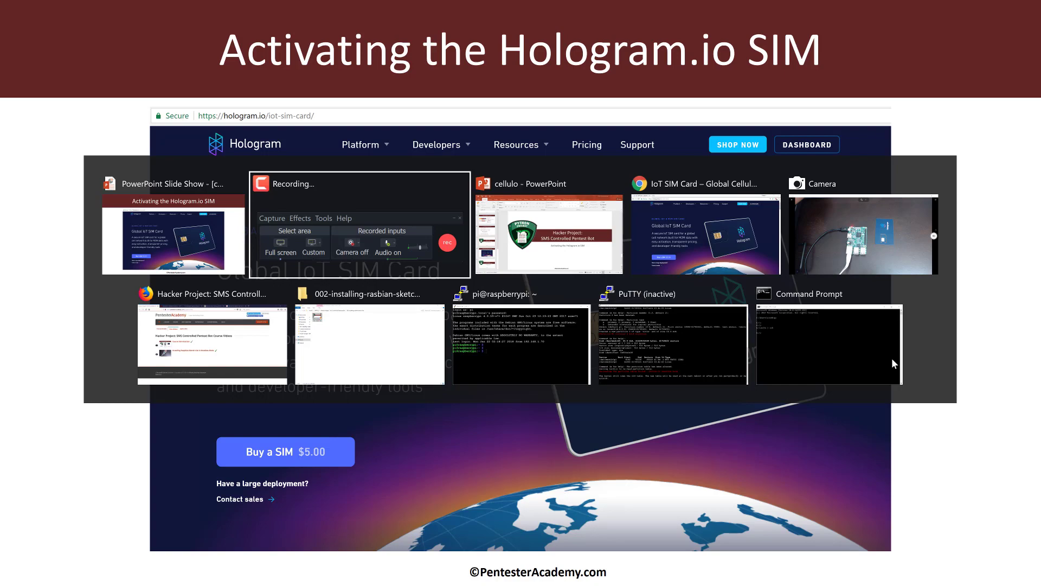
Go to the Hologram SIM page, check the Raspberry Pi on the webcam, and open DASHBOARD in a new tab.
key(alt+Tab)
key(alt+Tab)
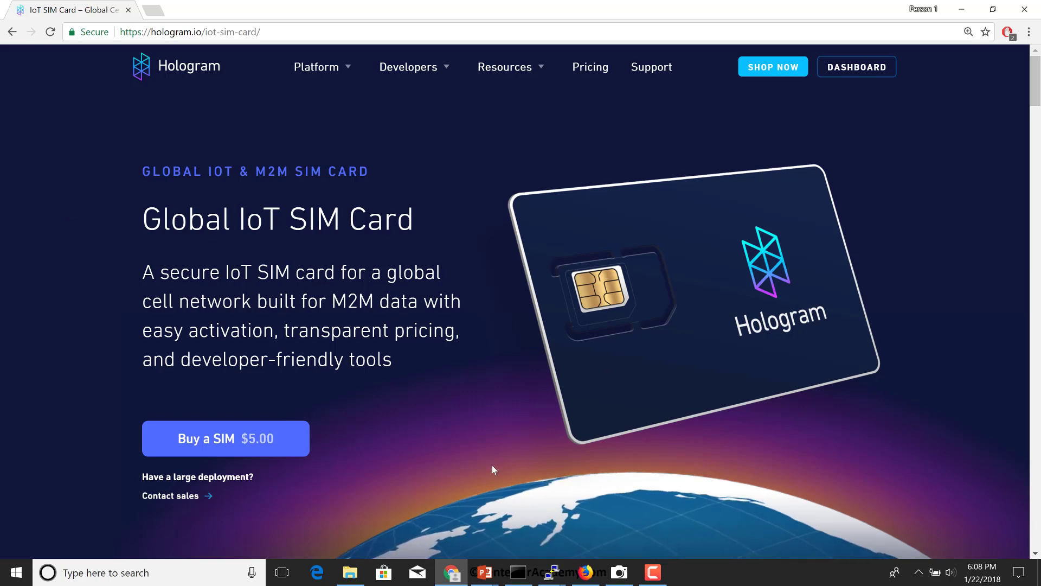
click(619, 572)
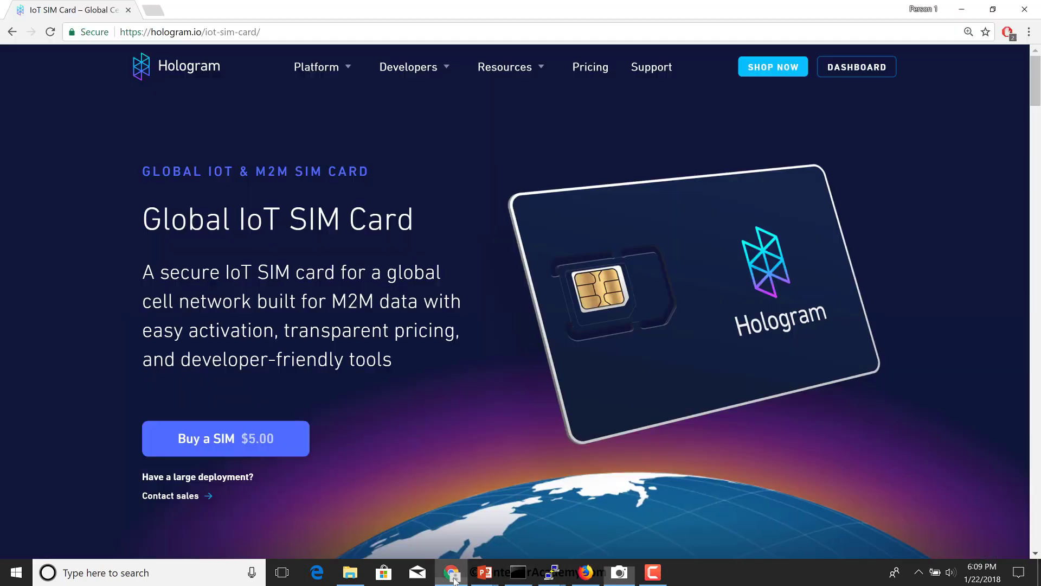
click(451, 572)
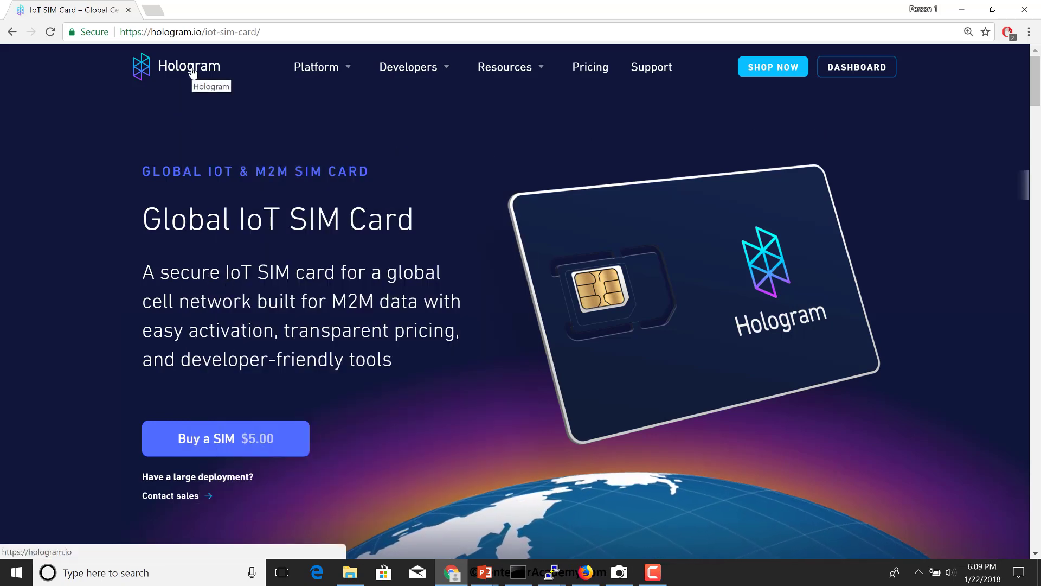
right_click(877, 75)
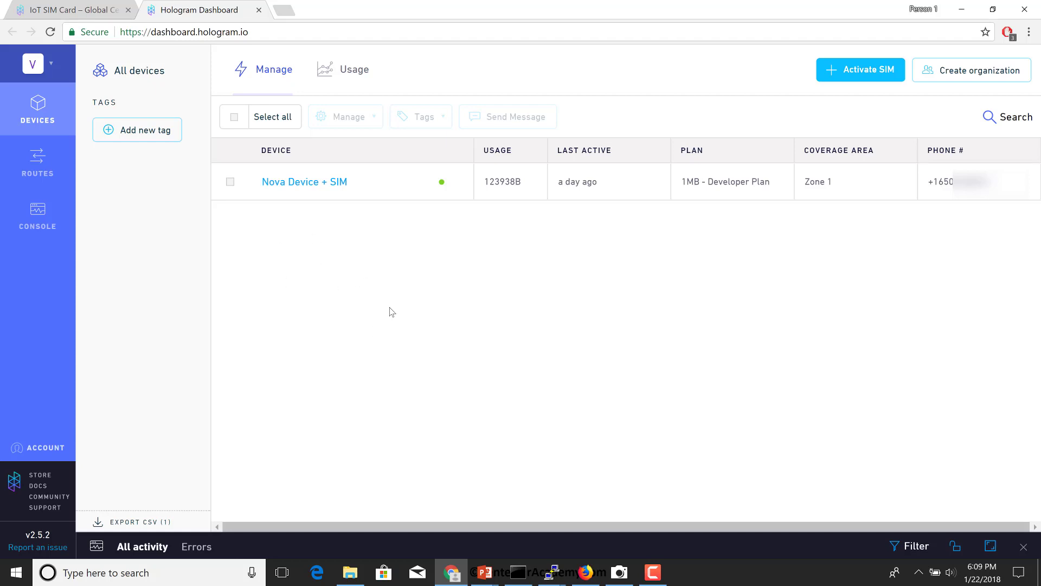
Show the SIM beside the Raspberry Pi on camera, then return to the Nova Device + SIM list.
click(619, 572)
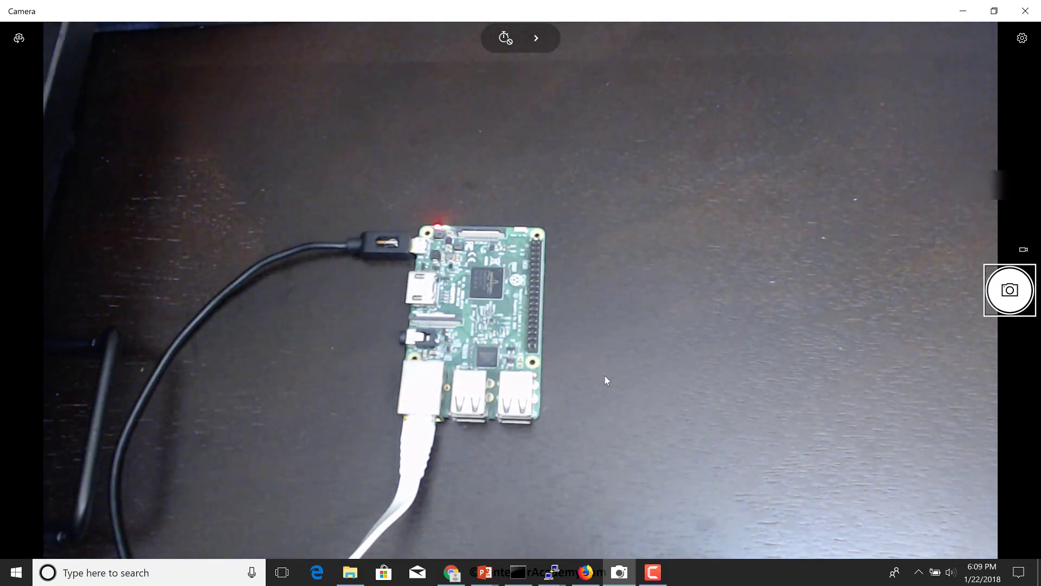
click(451, 572)
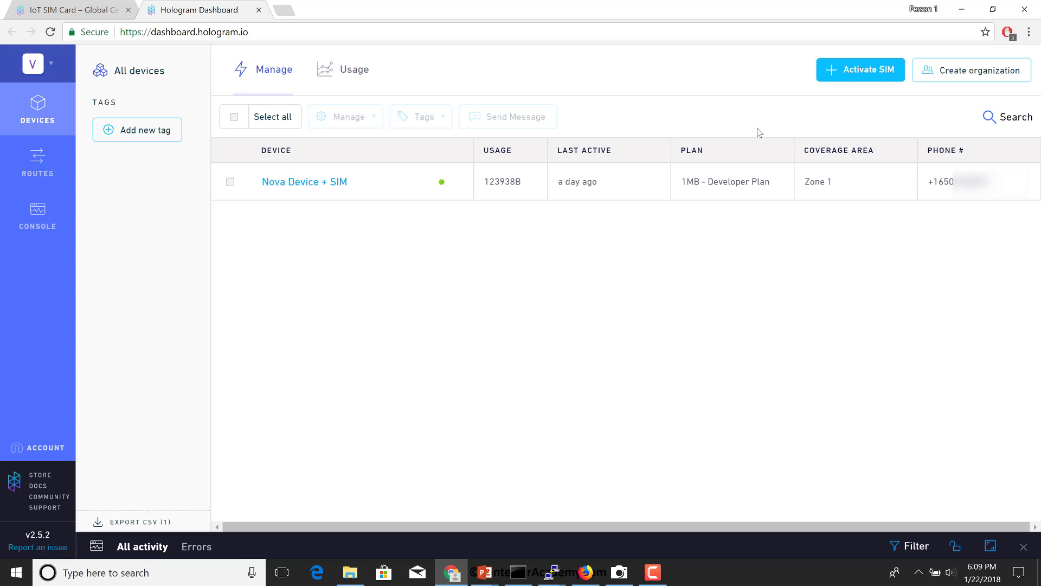
Start Activate SIM and enter the SIM card's number in the 'Enter SIM number' field.
click(876, 72)
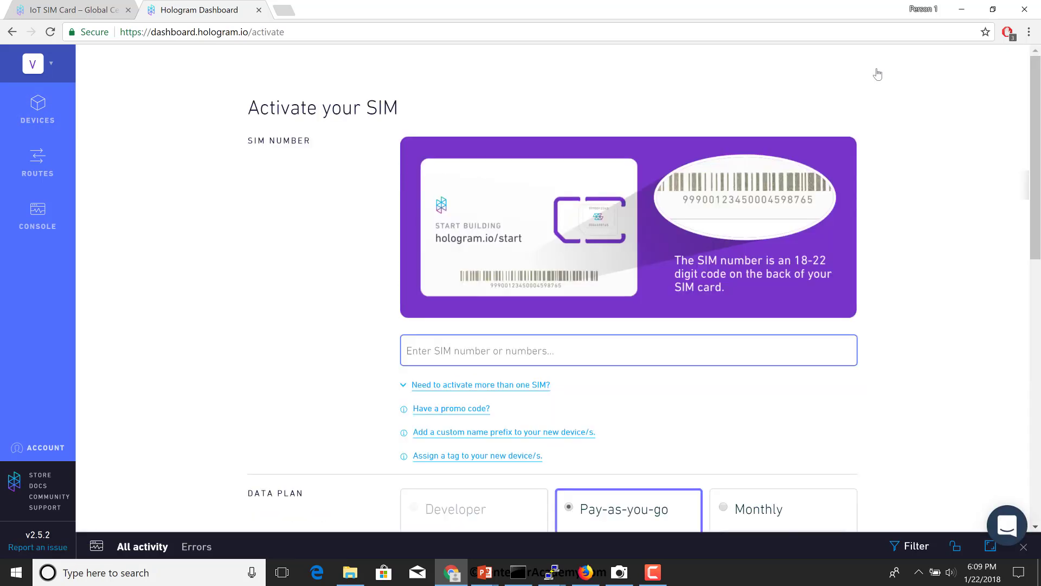
scroll(130, 287, down, 1)
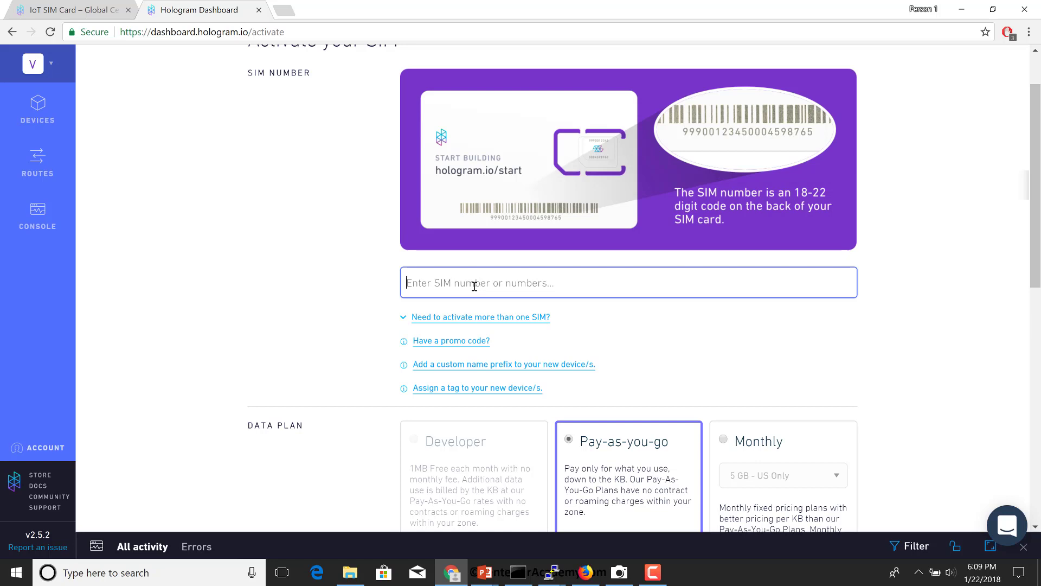
text(89)
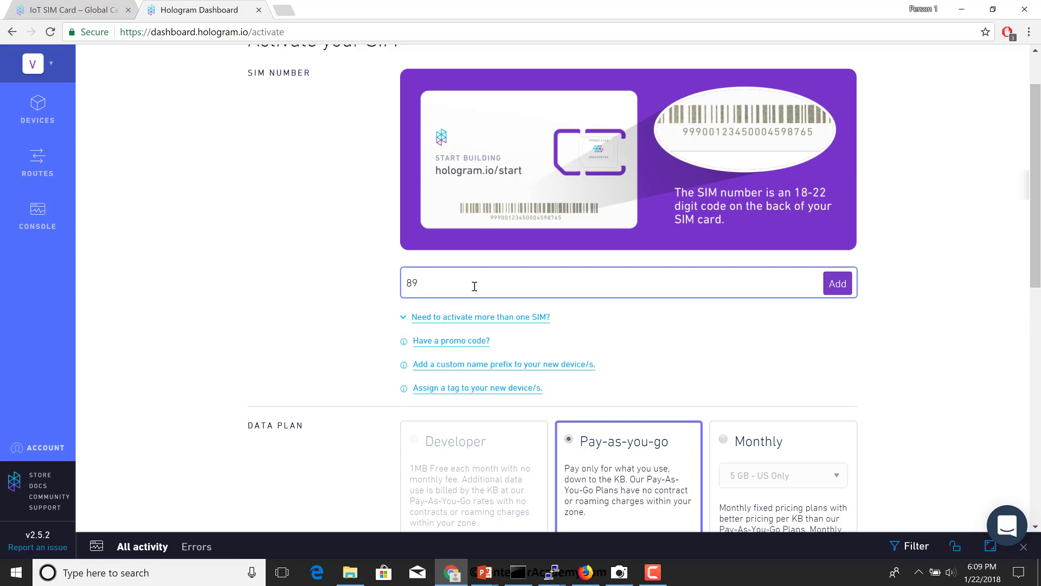
text(44)
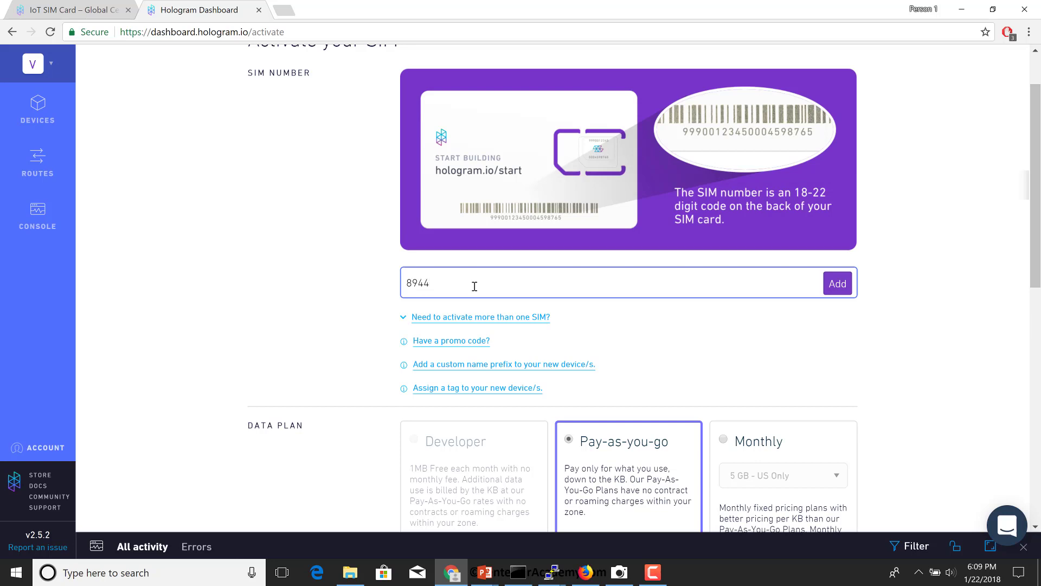
text(5000)
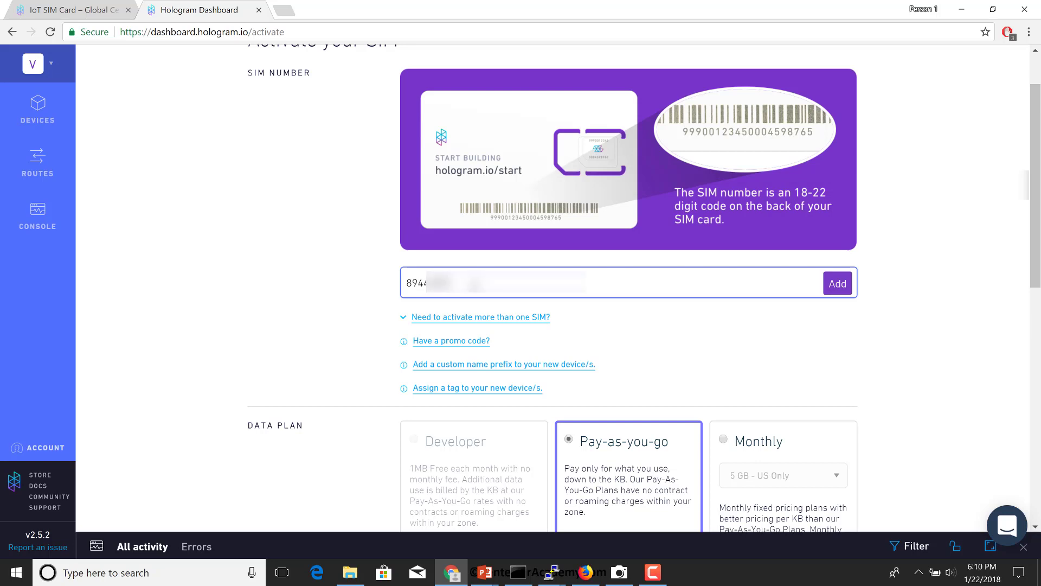
text(0000000)
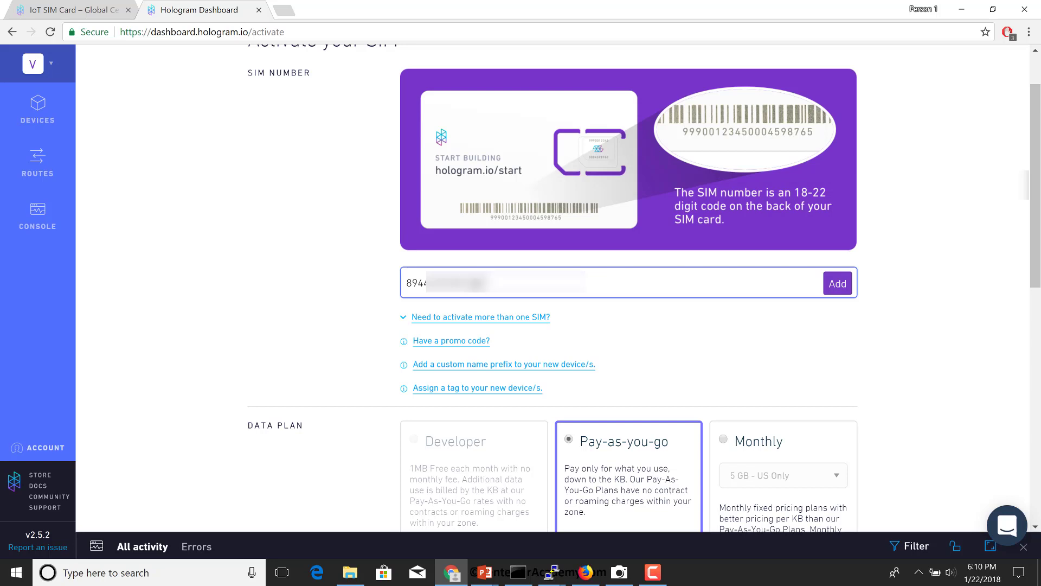
text(0)
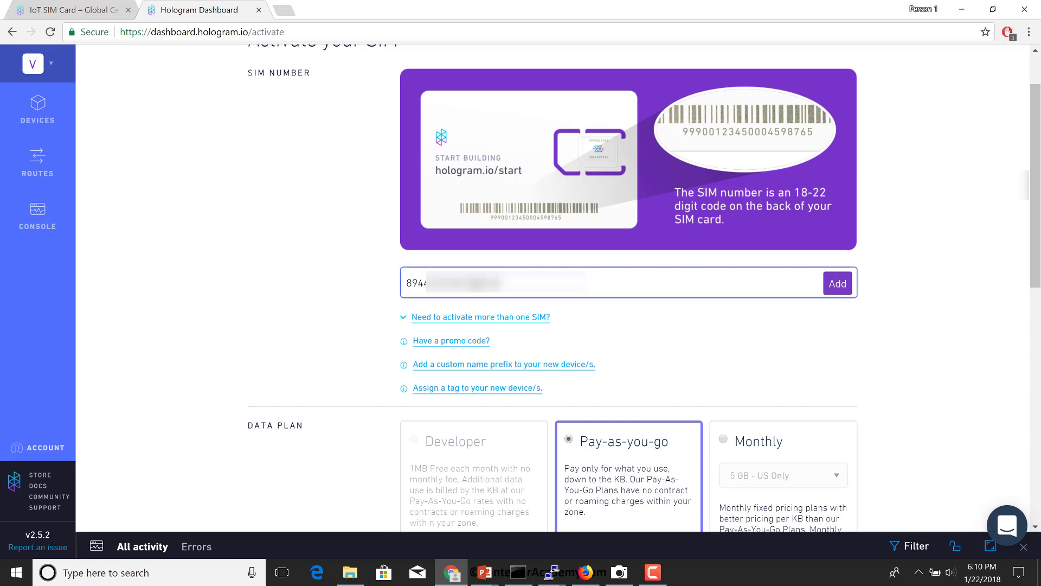
text(00)
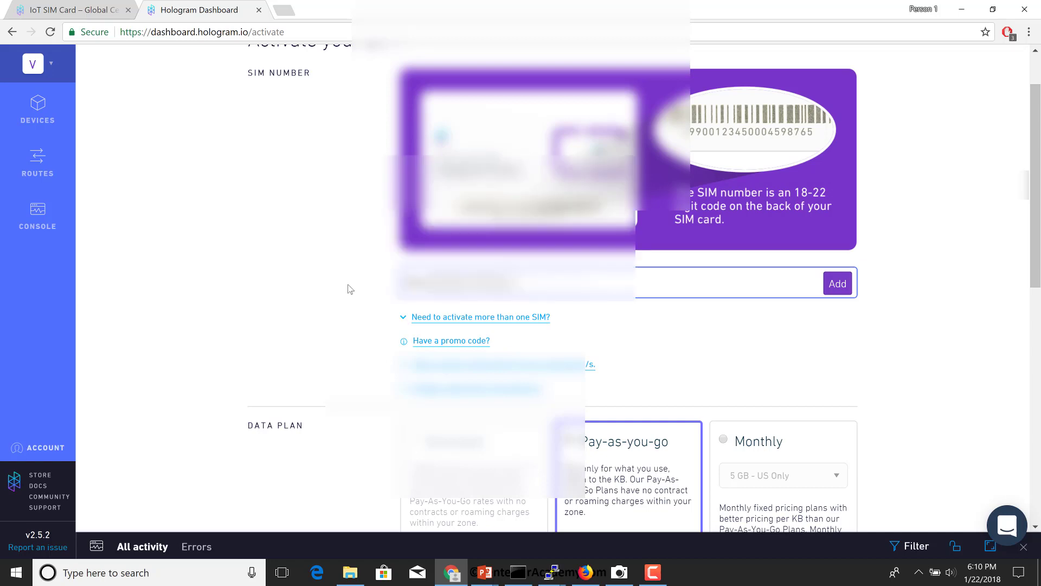
scroll(350, 288, down, 4)
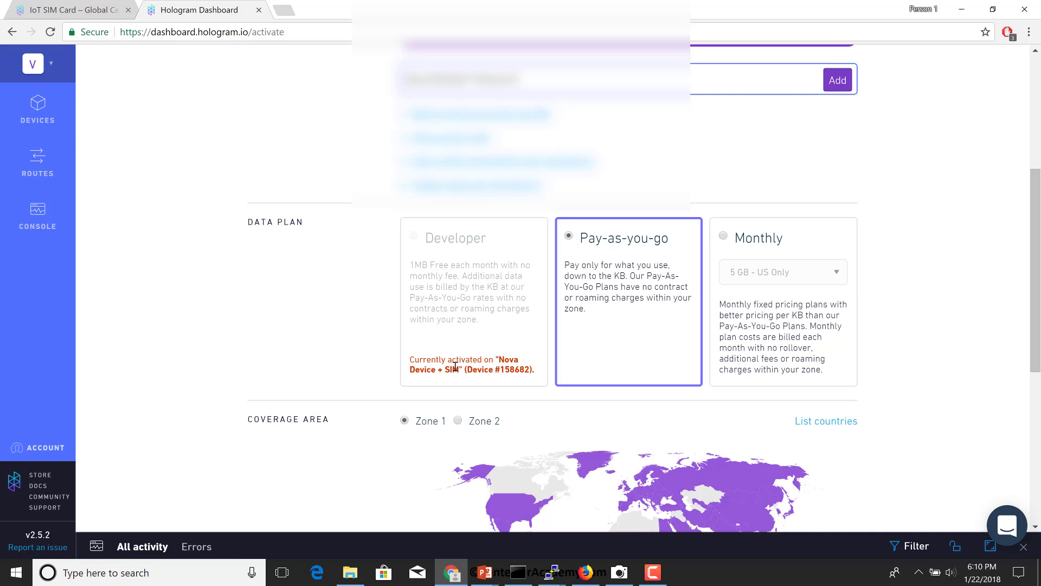
triple_click(454, 367)
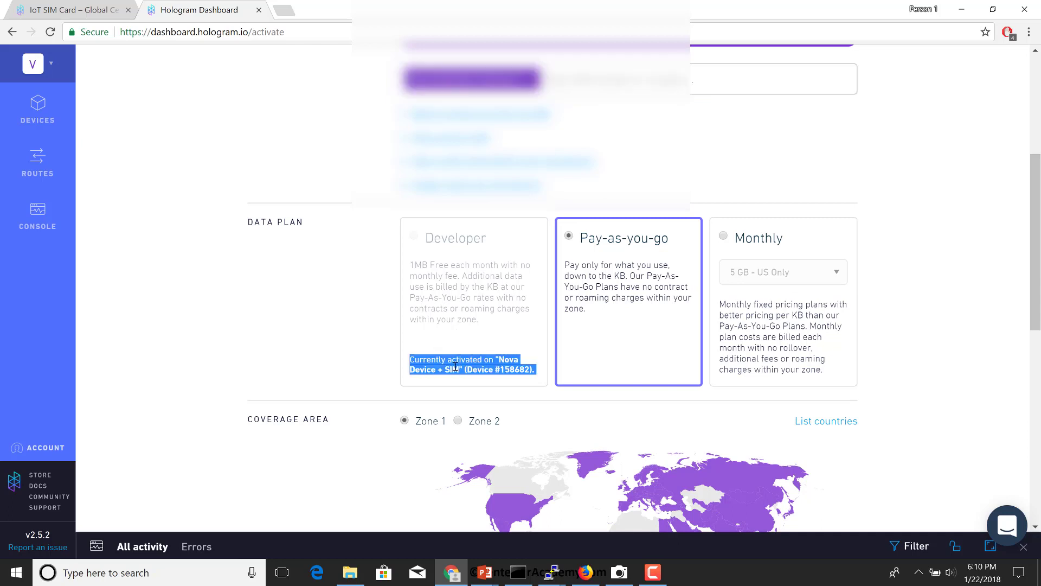
click(450, 335)
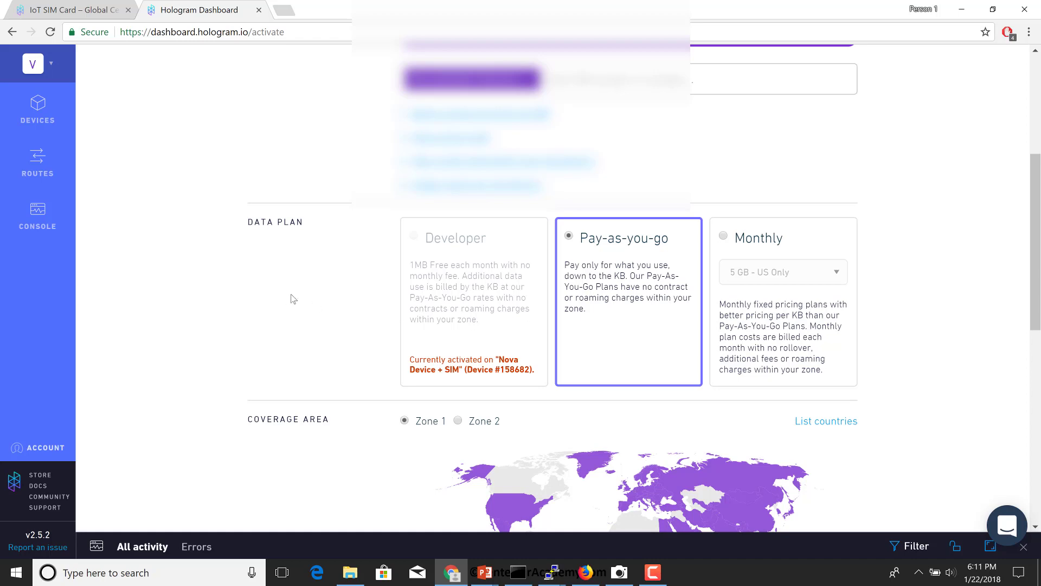
scroll(291, 299, down, 5)
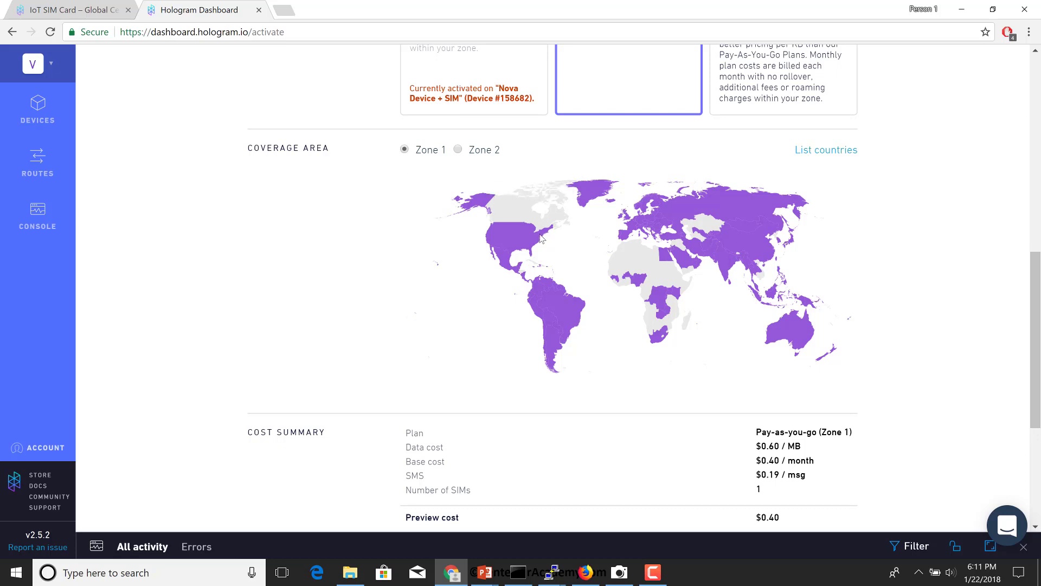
click(458, 152)
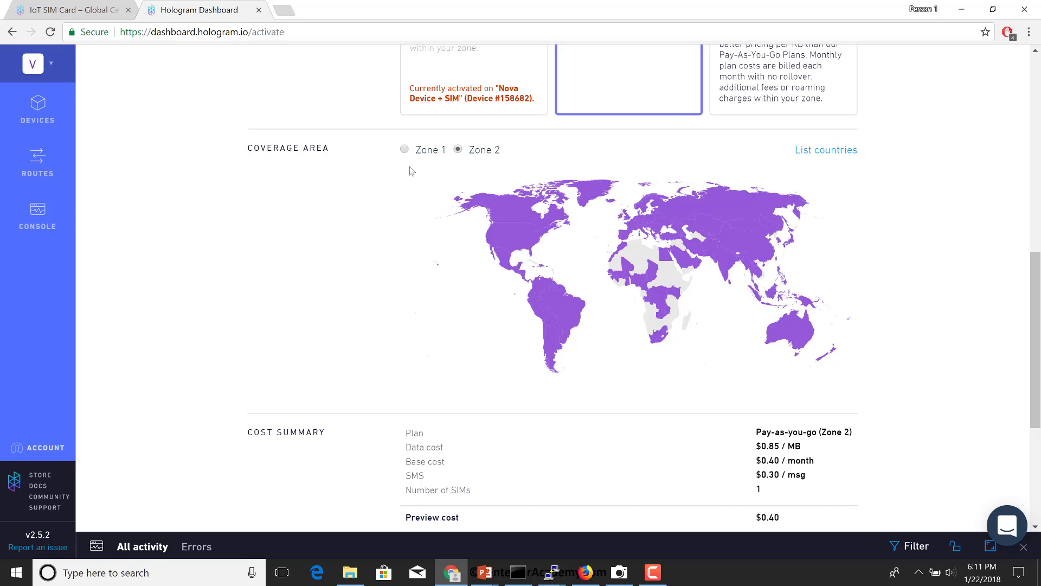
click(404, 150)
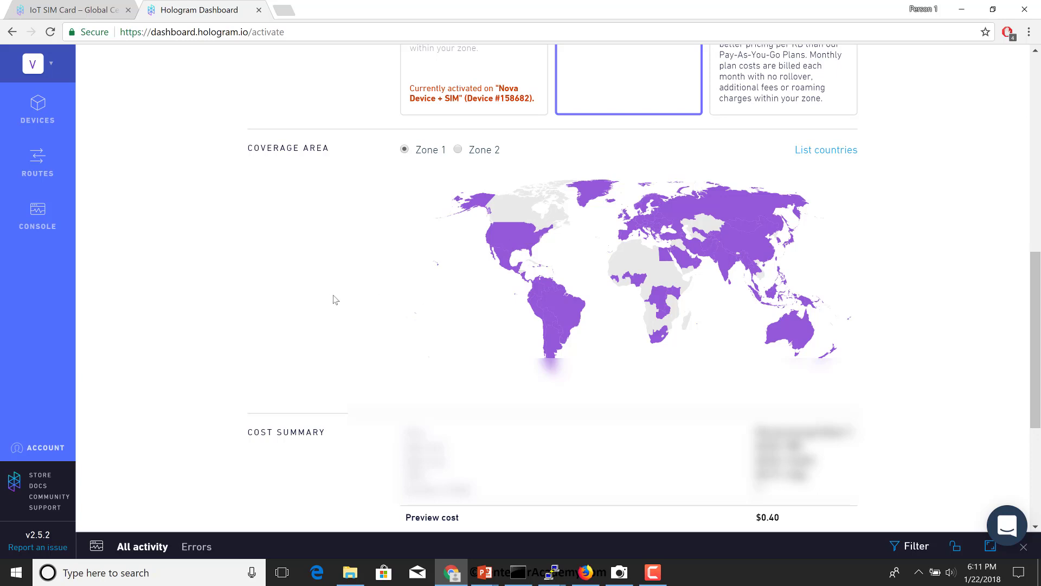
scroll(333, 300, down, 4)
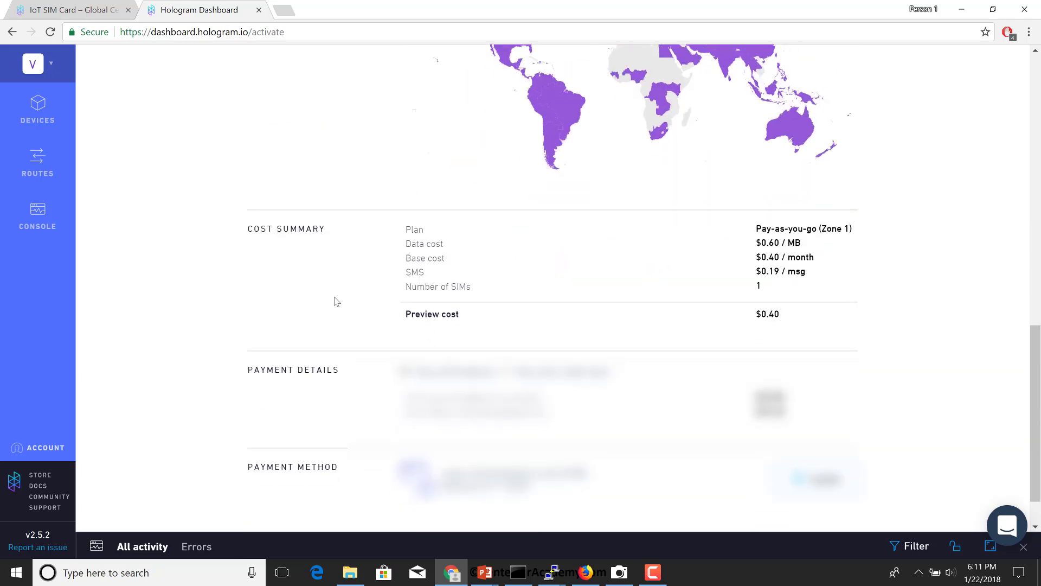
scroll(336, 301, up, 1)
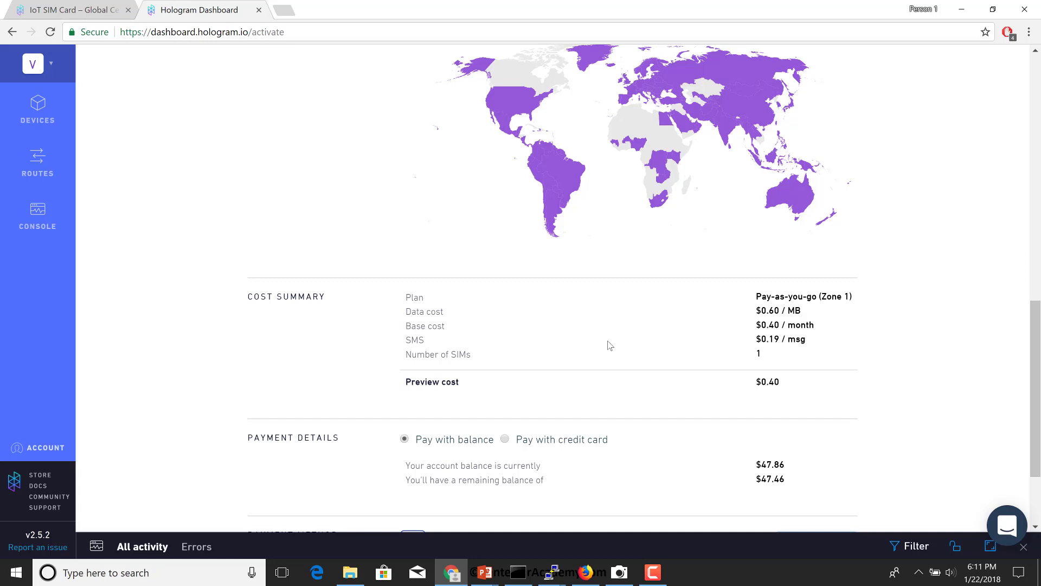
Scroll back to the top of the Activate your SIM form.
scroll(552, 284, up, 9)
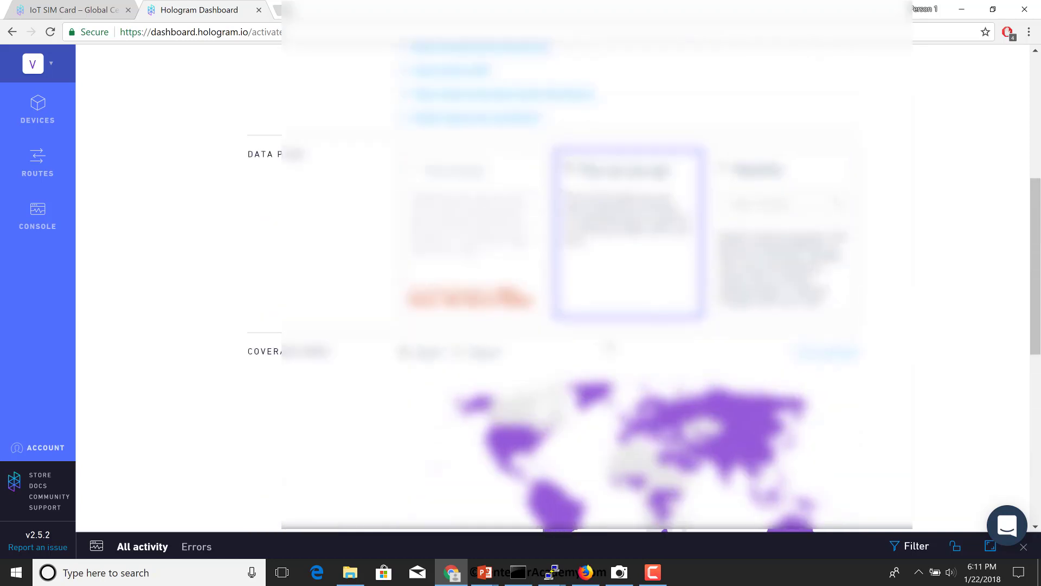
scroll(597, 272, up, 3)
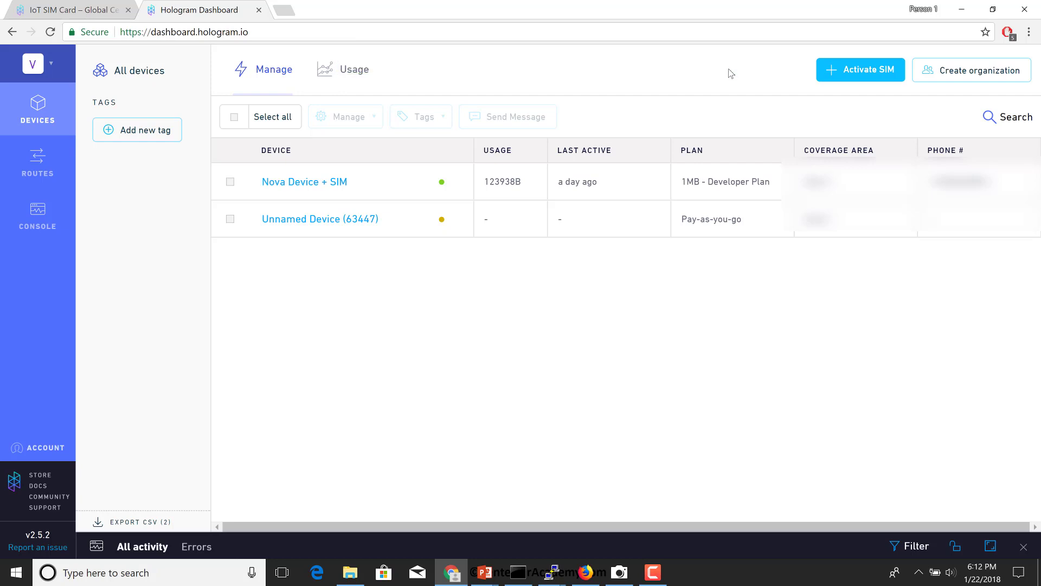
Open Unnamed Device (63447) and rename it to 'Hacker Project Demo'.
click(307, 225)
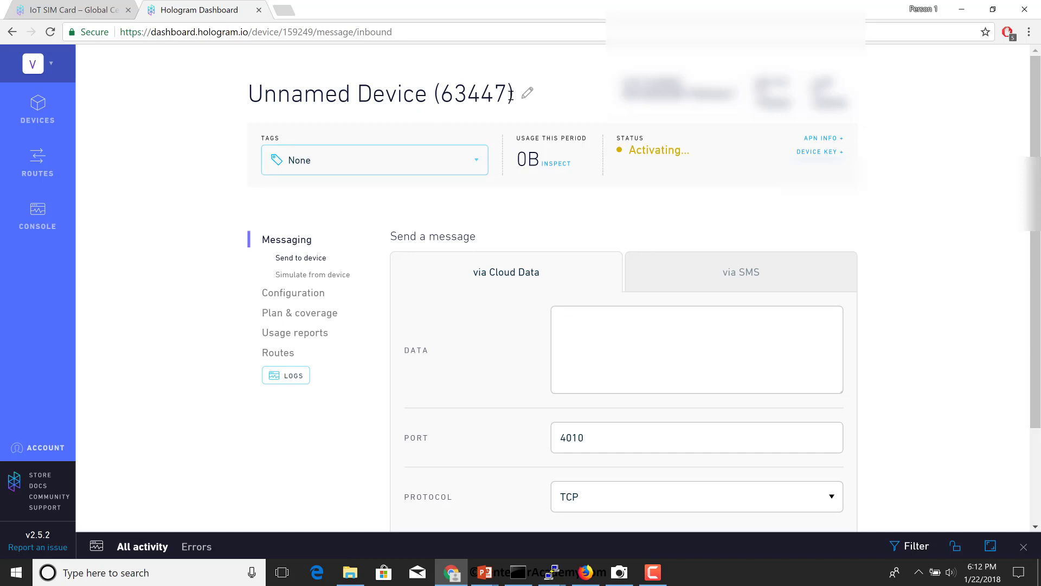
click(527, 95)
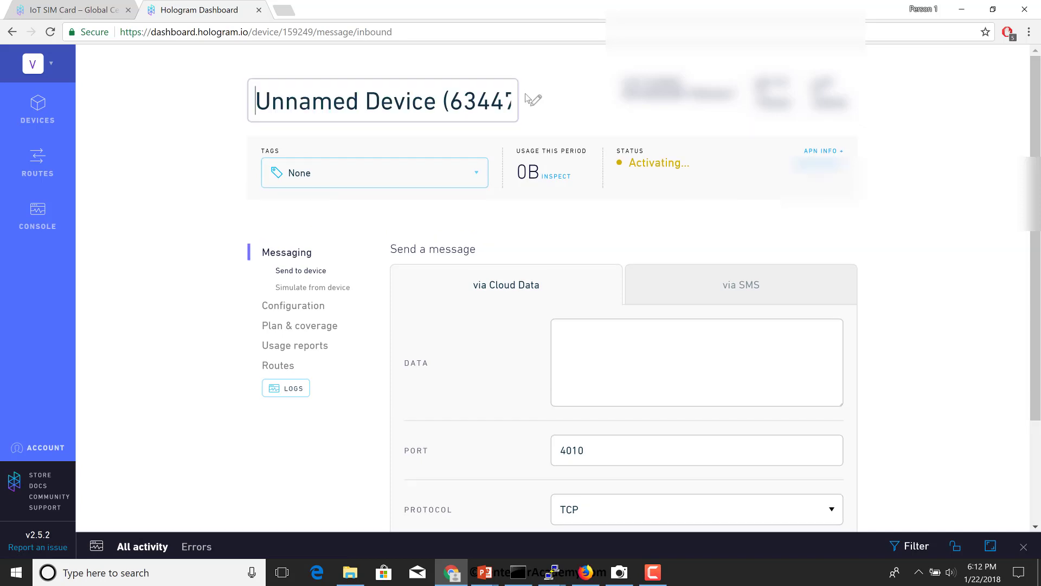
triple_click(481, 99)
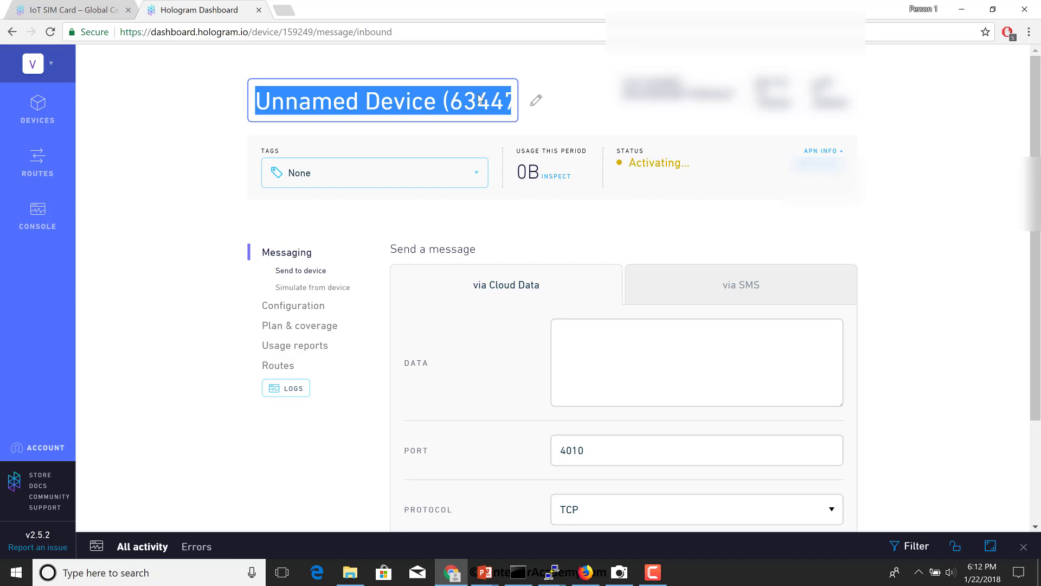
text(Hacker)
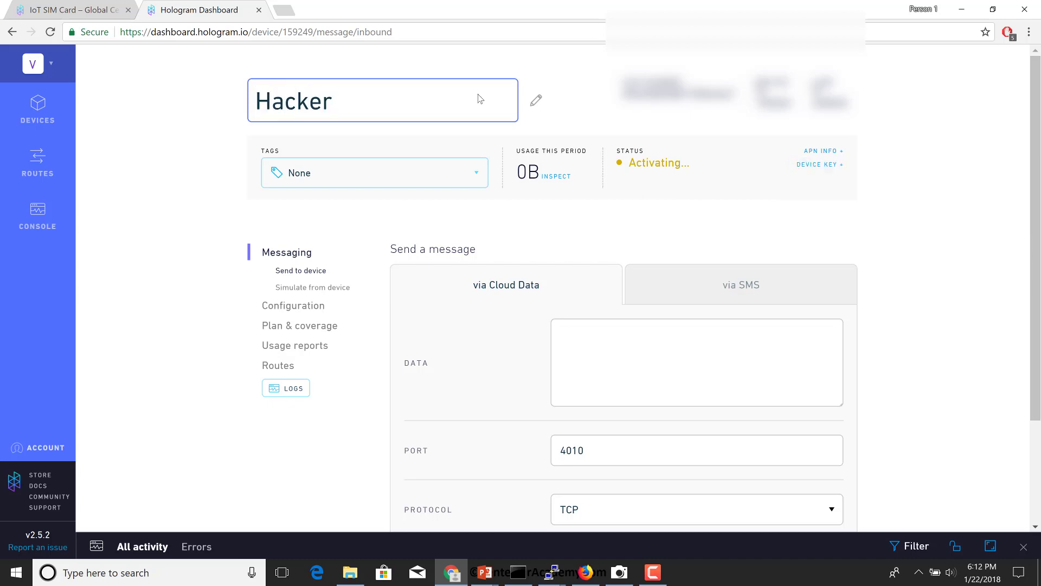
text( Project )
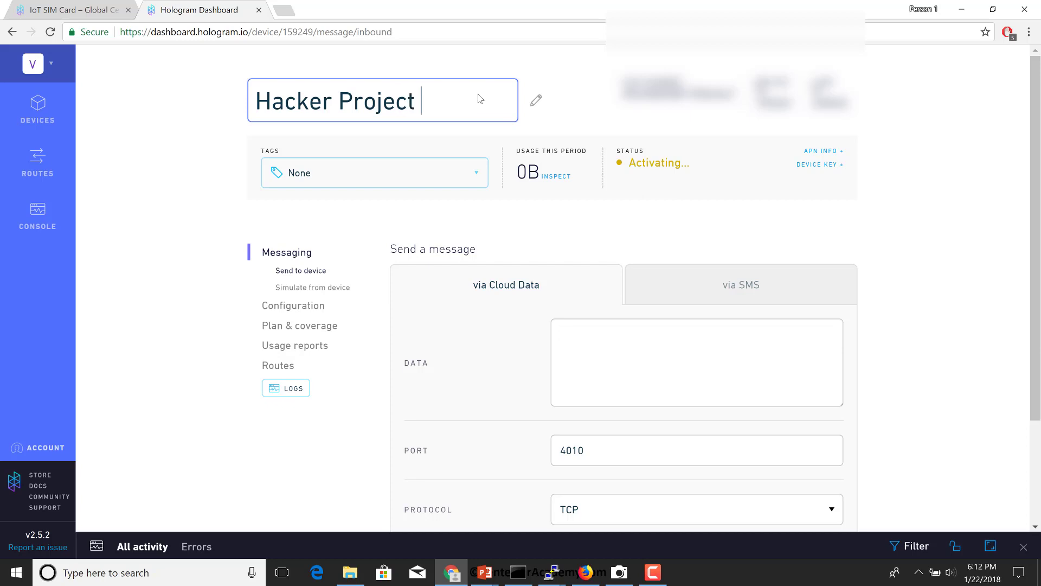
text(Demo)
click(233, 152)
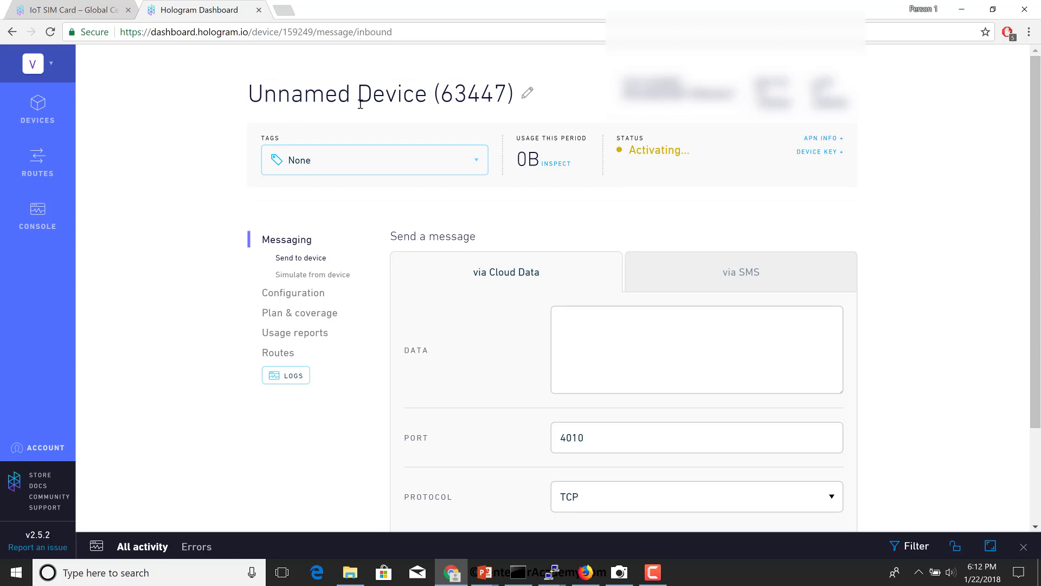
click(527, 93)
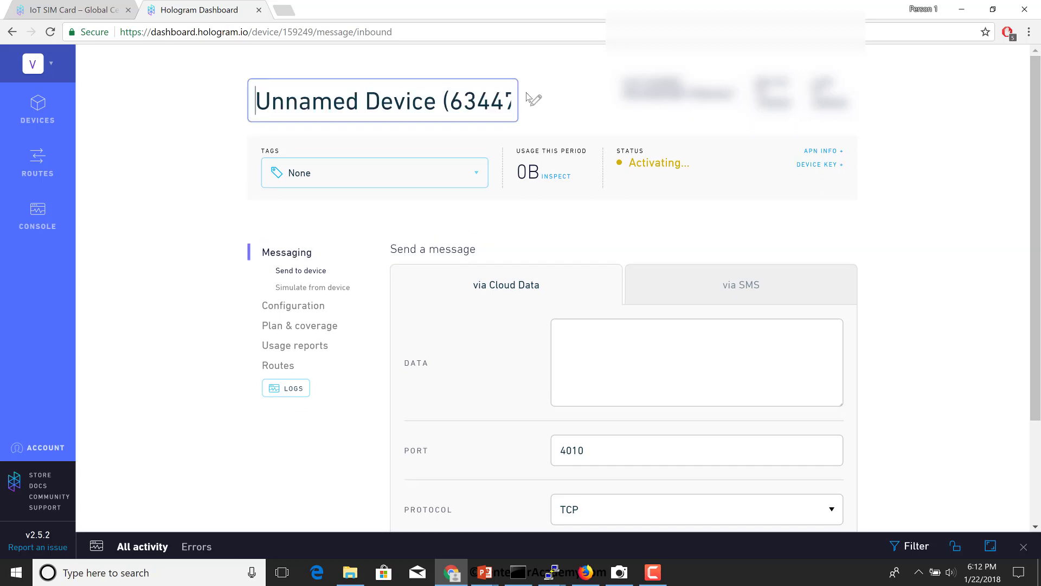
triple_click(492, 103)
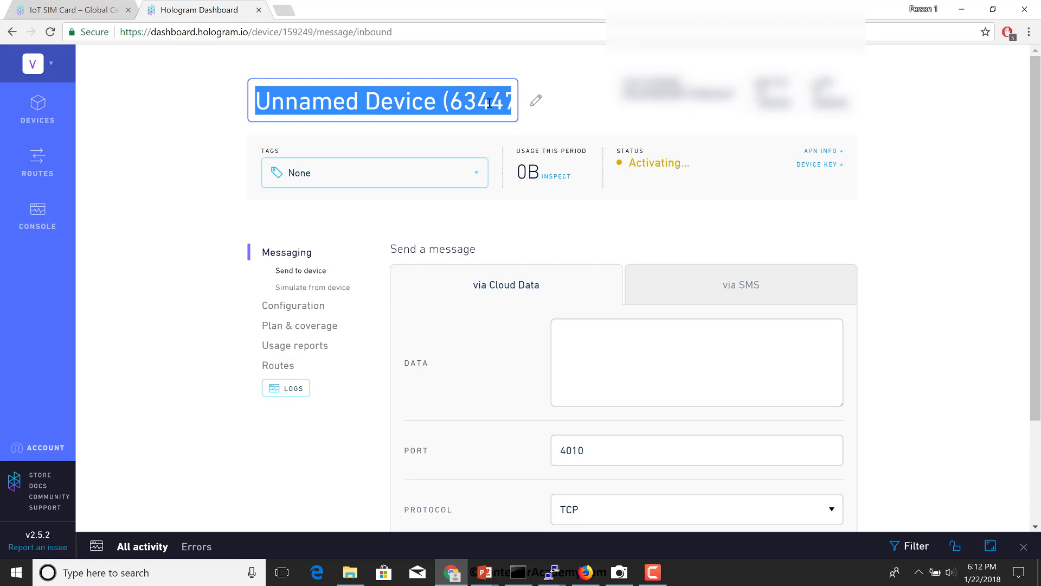
text(Hacker Pro)
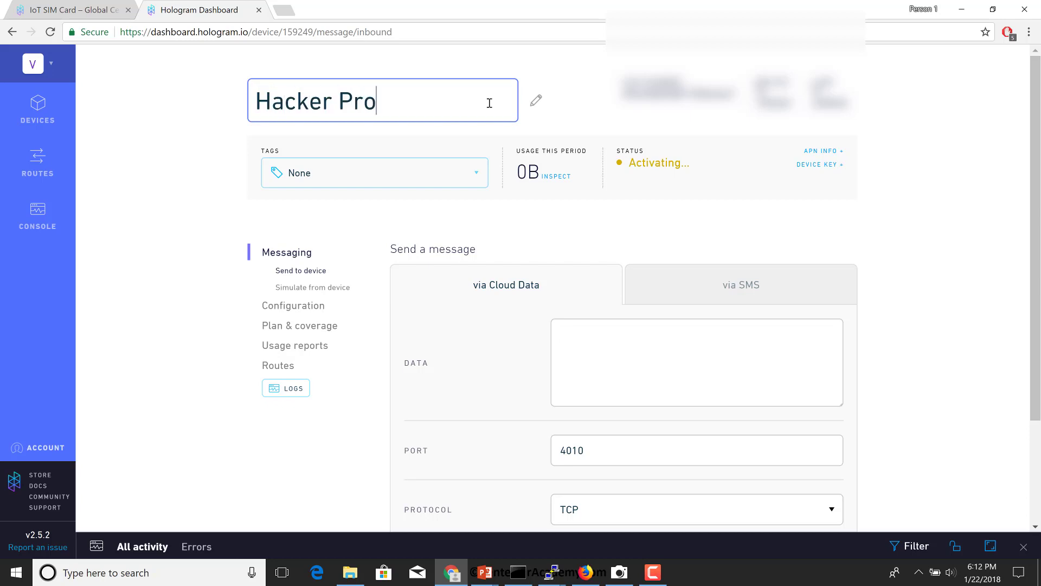
text(ject Demo)
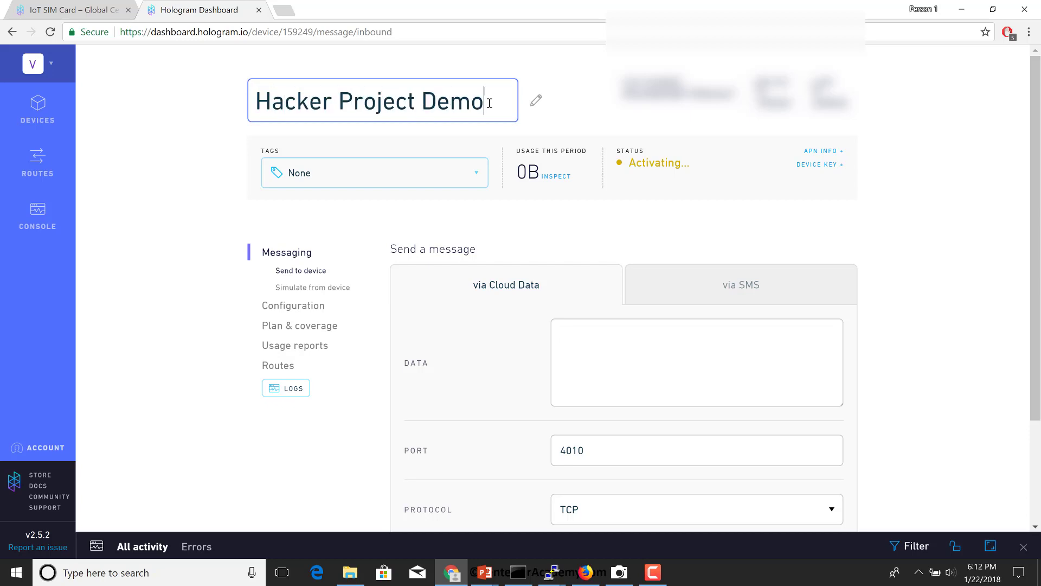
key(Return)
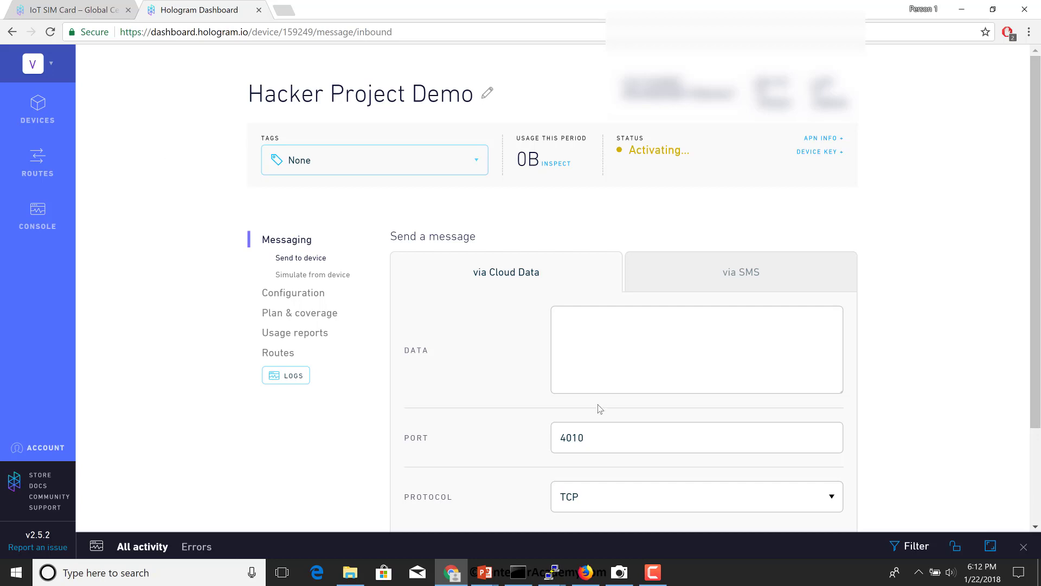
Wait until Hacker Project Demo's status changes from Activating to Live.
click(652, 571)
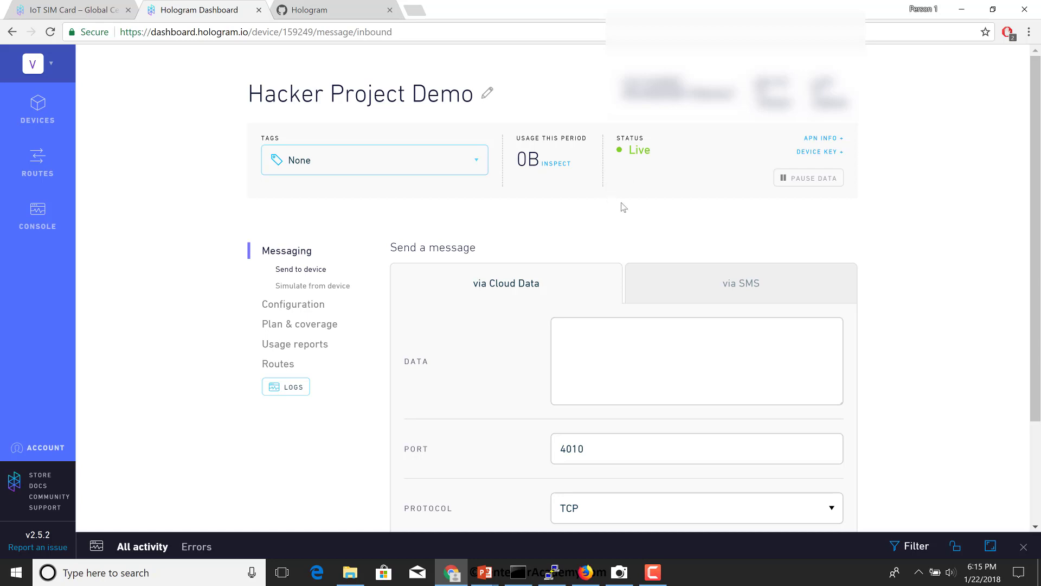
scroll(217, 249, down, 3)
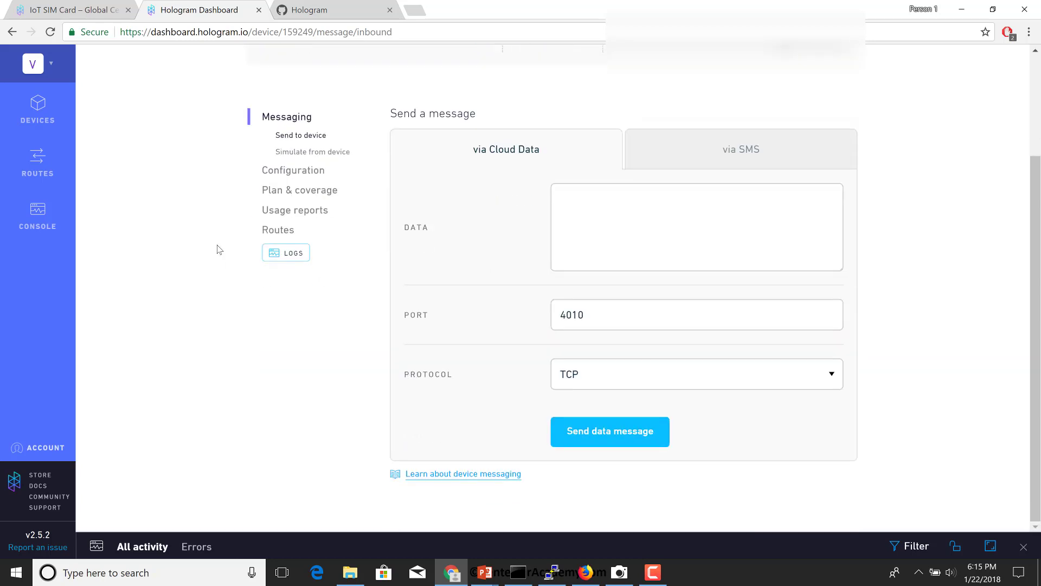
scroll(217, 249, up, 3)
In Hacker Project Demo's Configuration, open Purchase under Configure phone number.
click(299, 304)
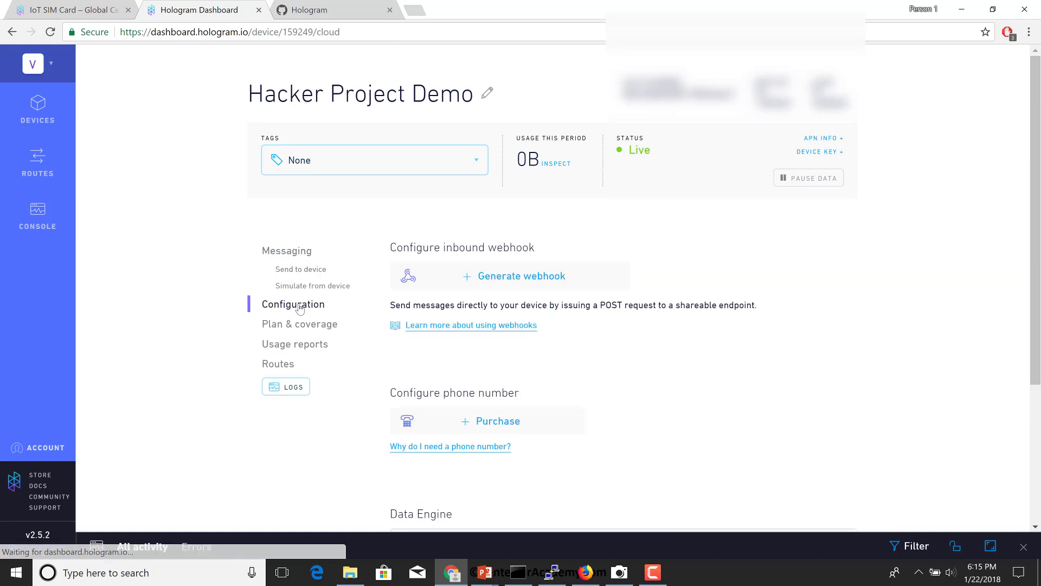
scroll(196, 265, down, 3)
scroll(196, 265, up, 3)
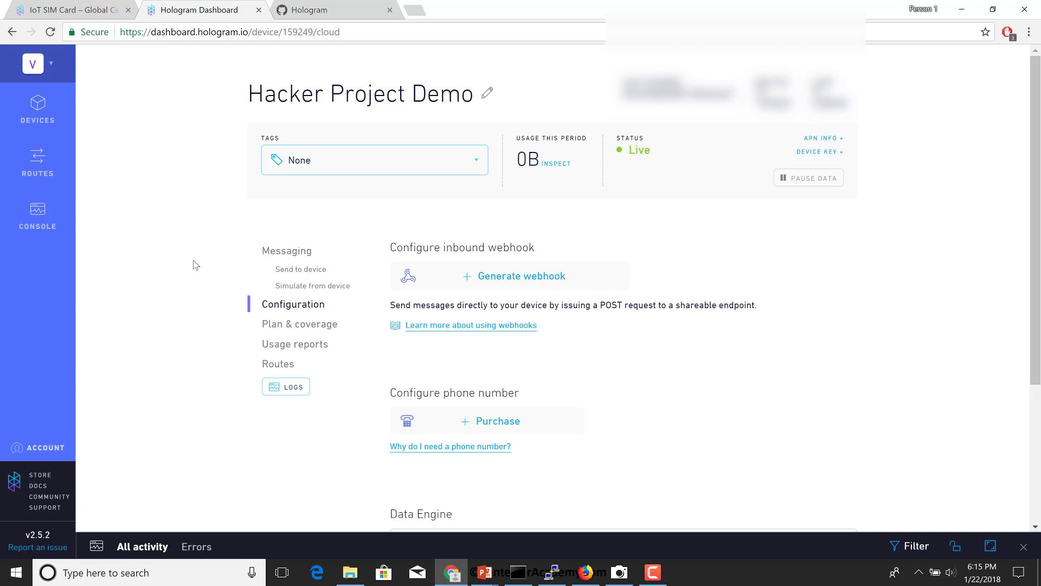
scroll(195, 265, down, 3)
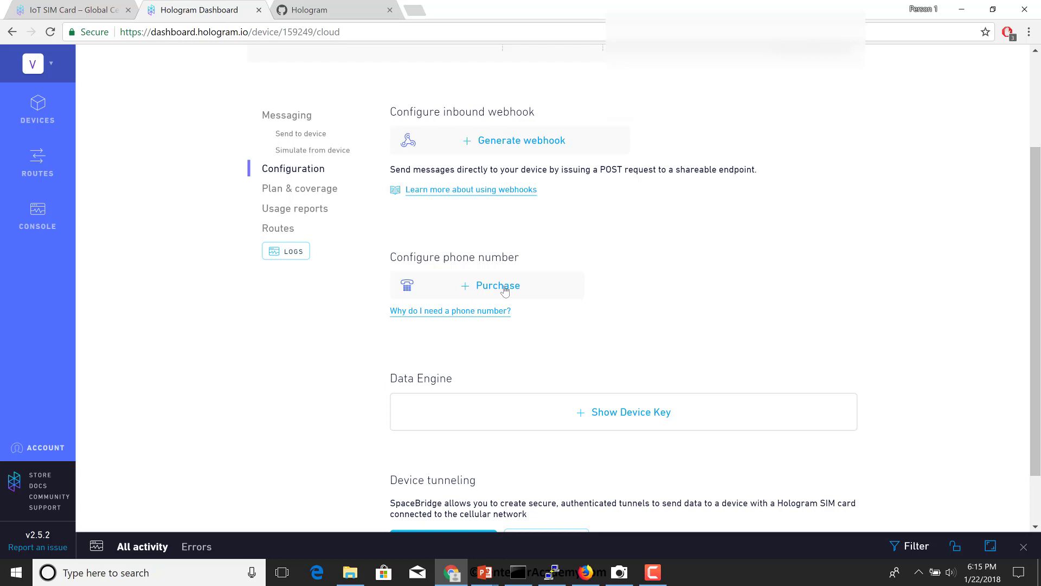
click(504, 291)
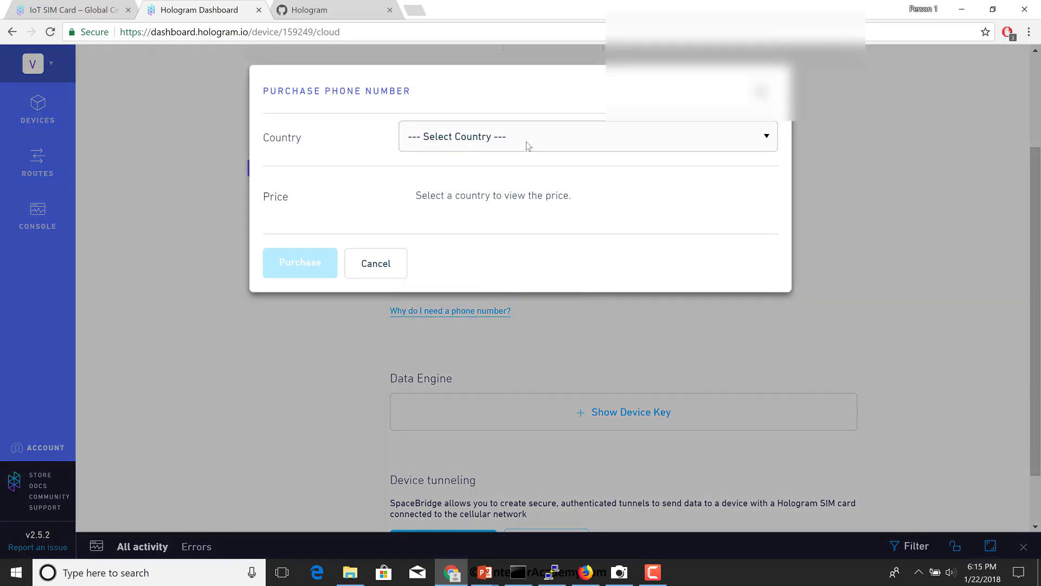
Choose United States as the number's country, showing a 1.00 price, and select the area code field.
click(526, 142)
click(503, 171)
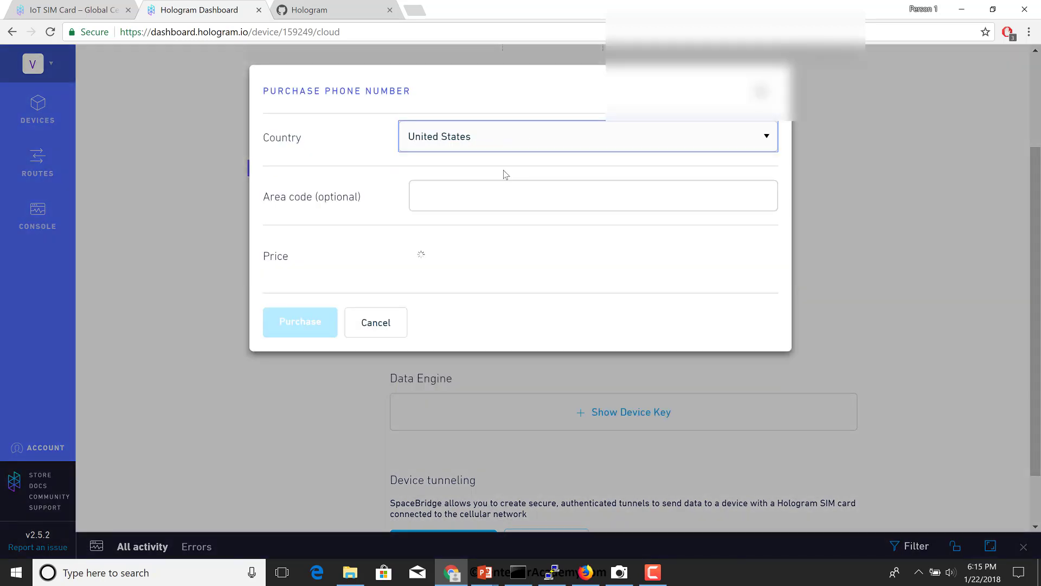
click(501, 198)
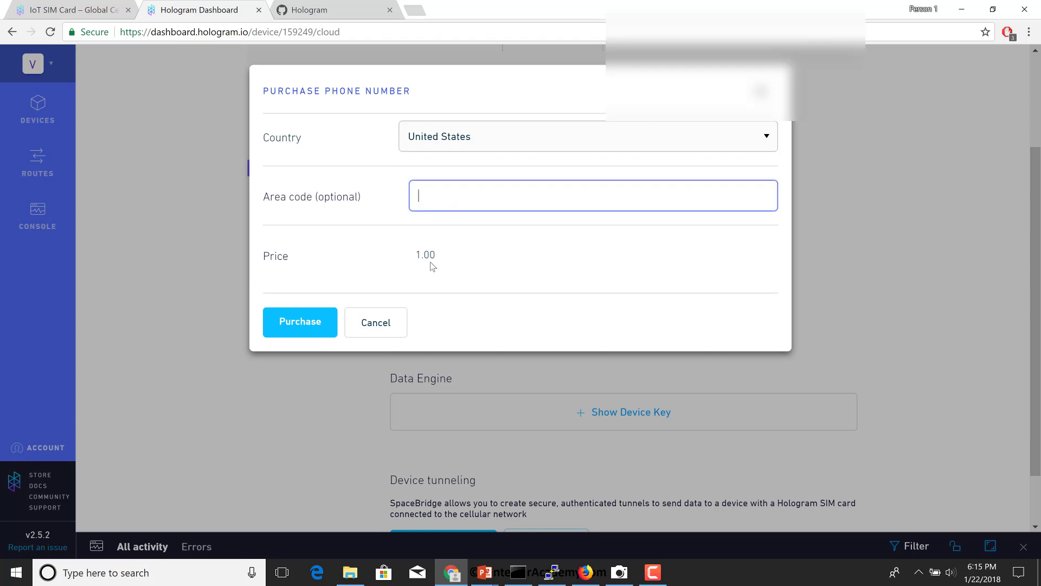
Cancel the phone-number purchase and open the Devices list in a new tab.
click(381, 332)
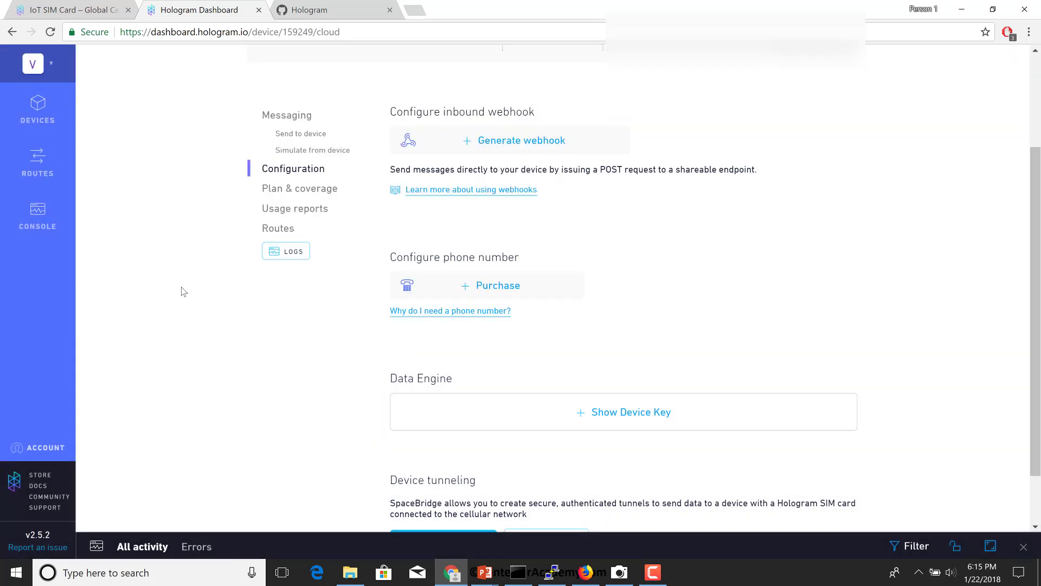
scroll(113, 314, up, 3)
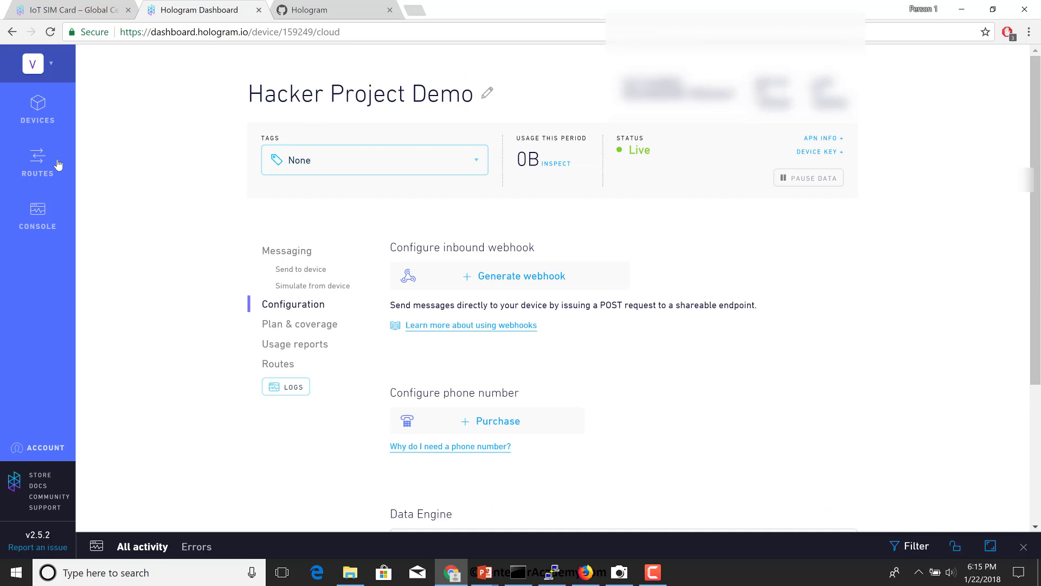
right_click(35, 98)
click(81, 105)
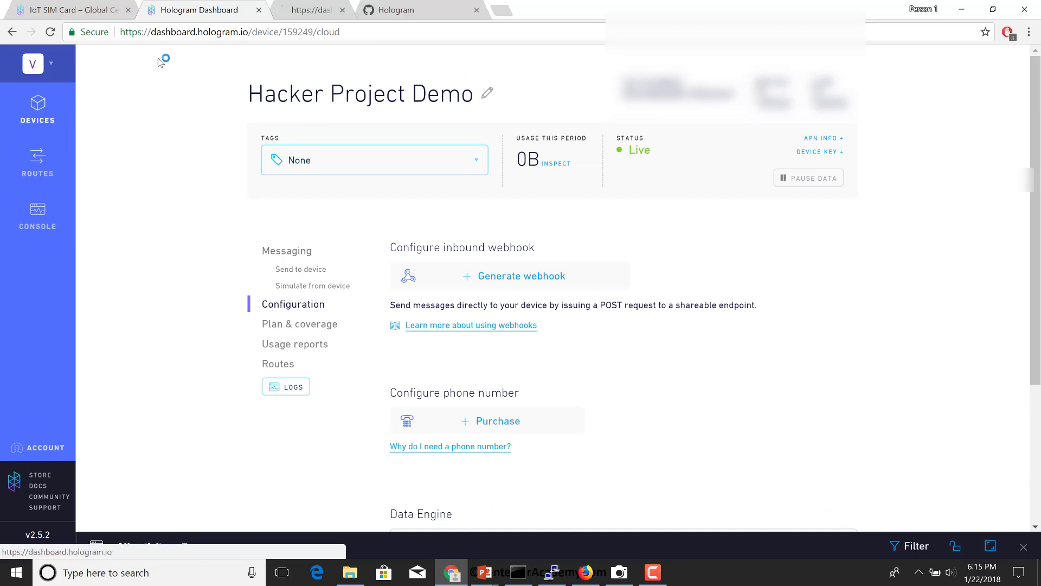
View Nova Device + SIM's Configuration page with its already assigned phone number.
click(317, 3)
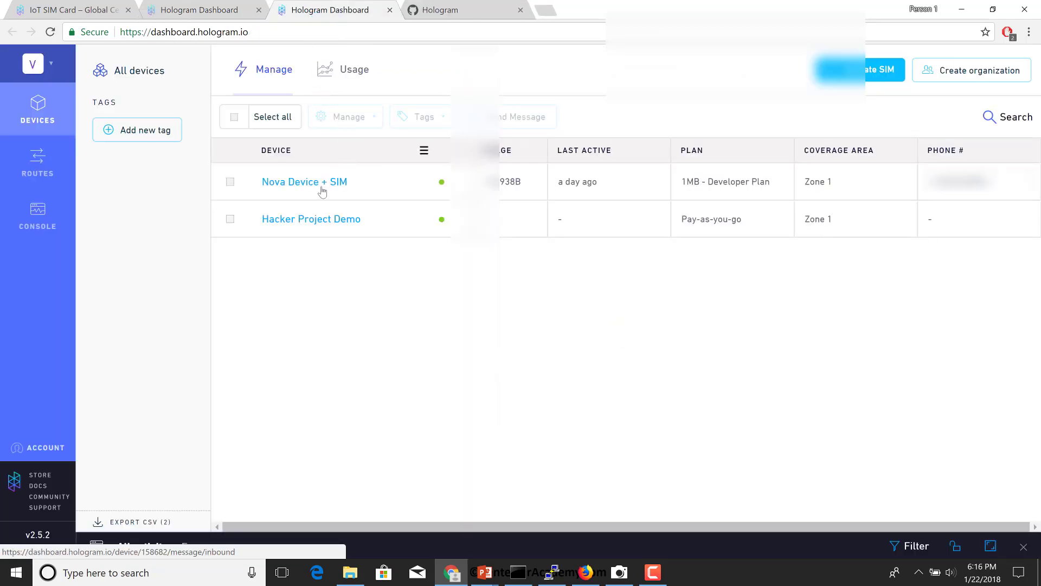
click(321, 188)
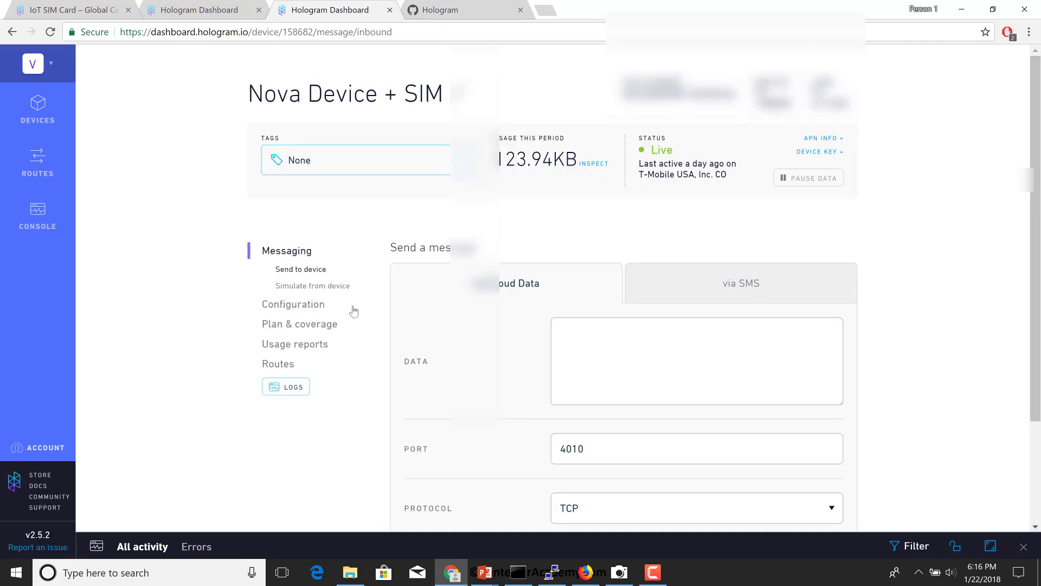
click(290, 308)
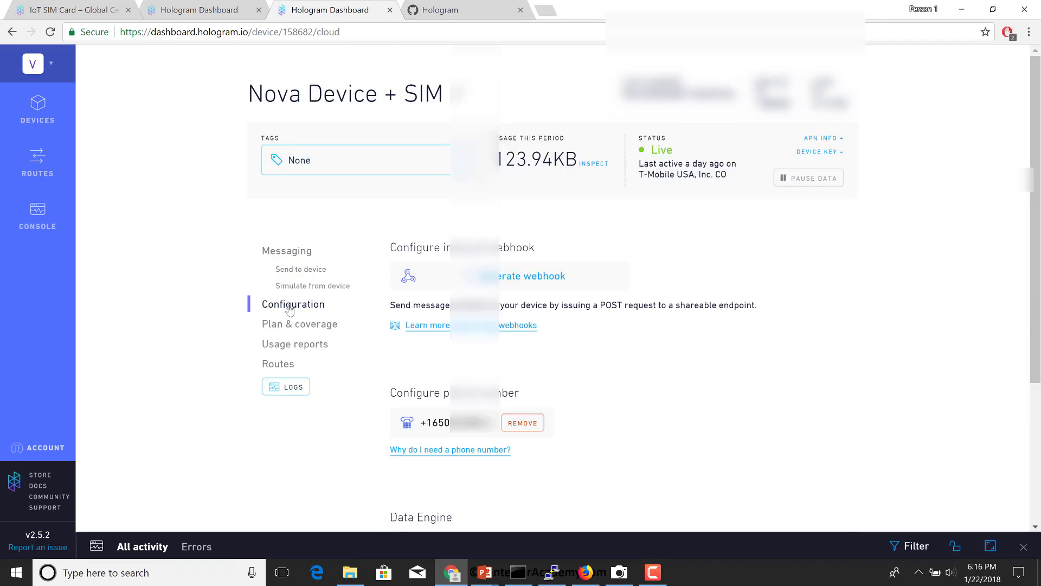
scroll(181, 290, down, 3)
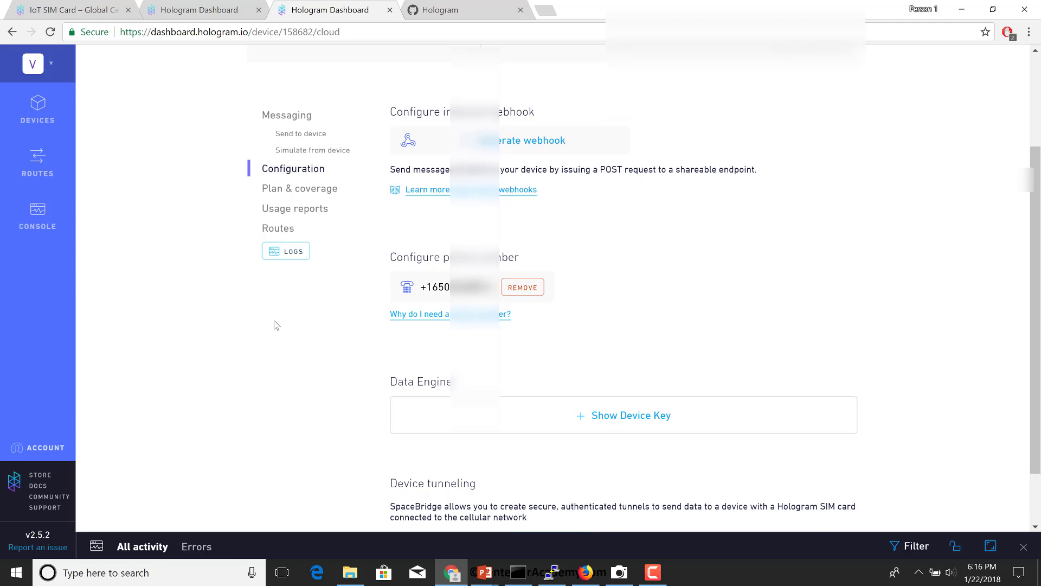
scroll(275, 324, up, 3)
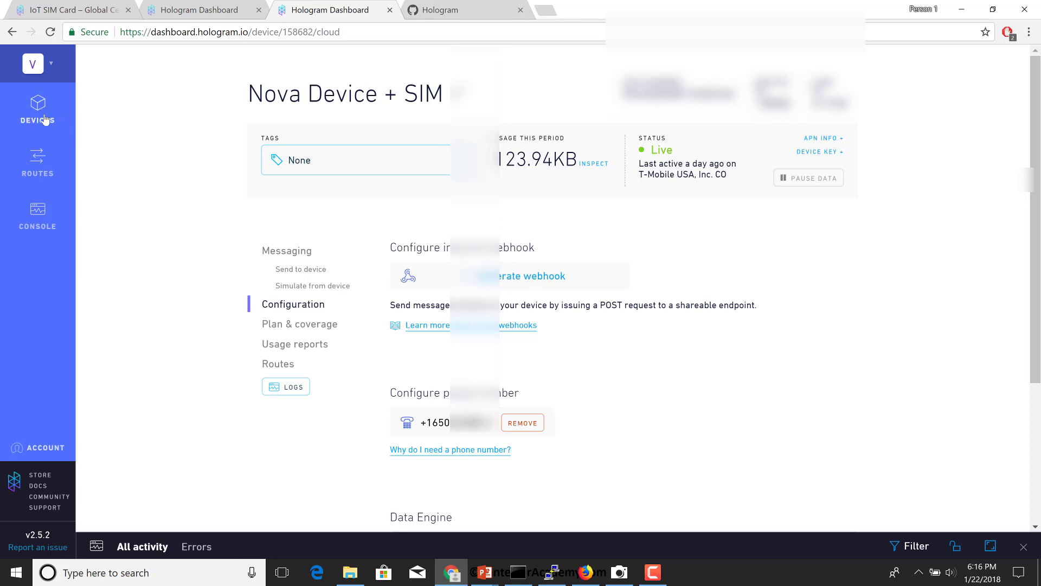
Look over the Hacker Project Demo device page, then go back to the All devices list.
click(64, 121)
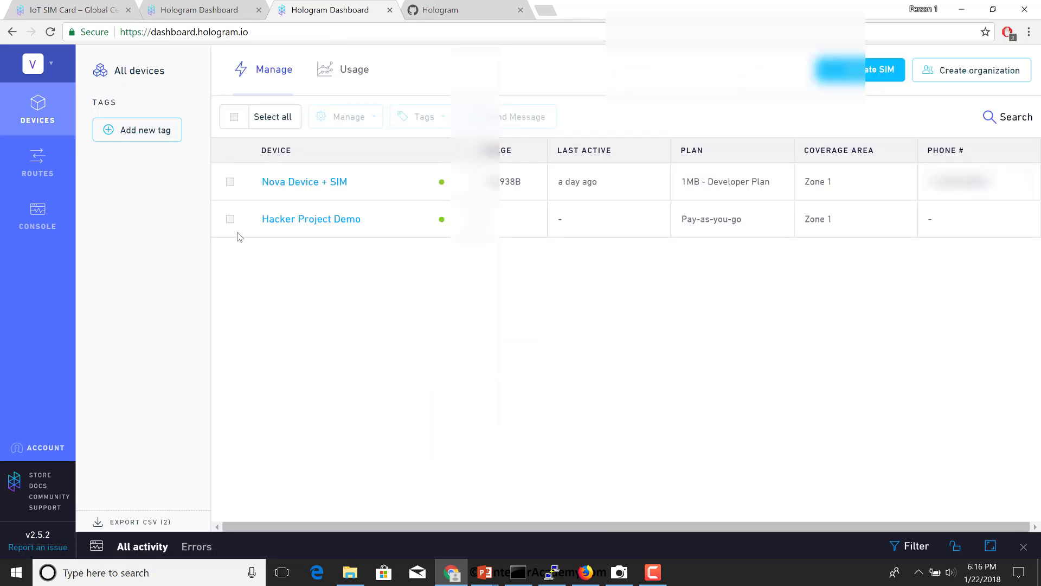
click(344, 217)
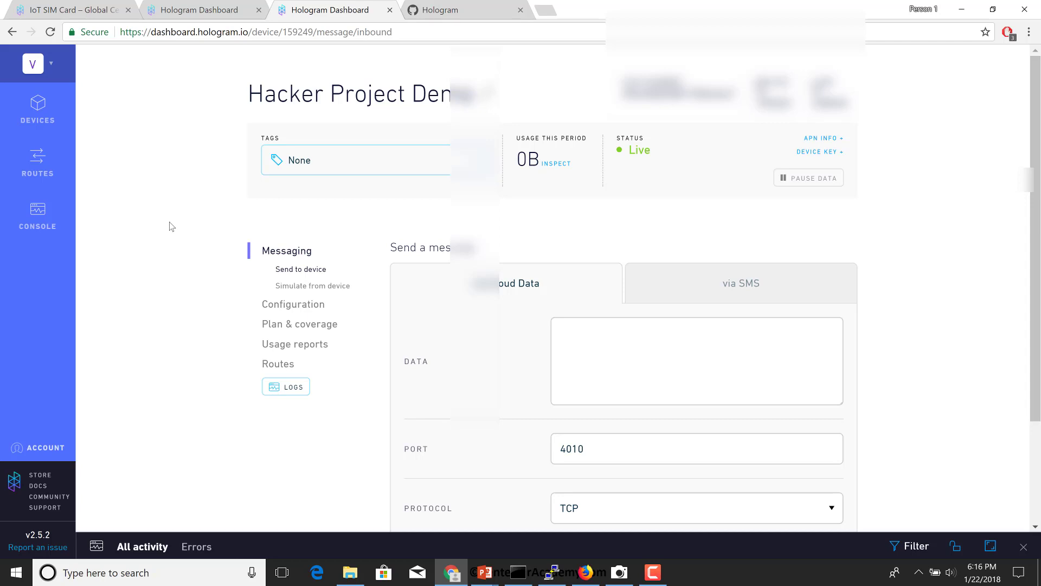
scroll(170, 226, down, 3)
scroll(169, 226, up, 1)
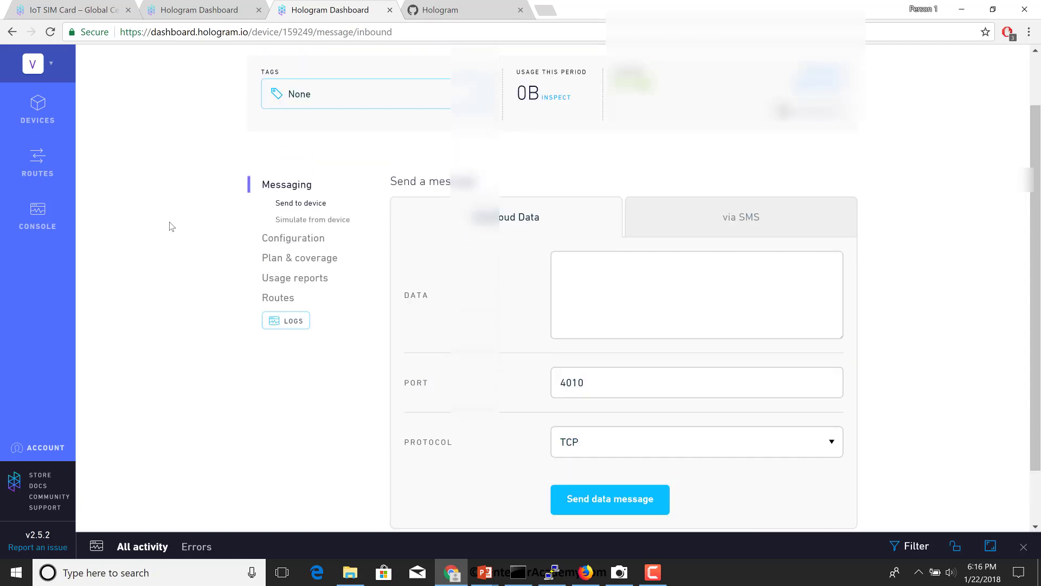
scroll(170, 226, up, 1)
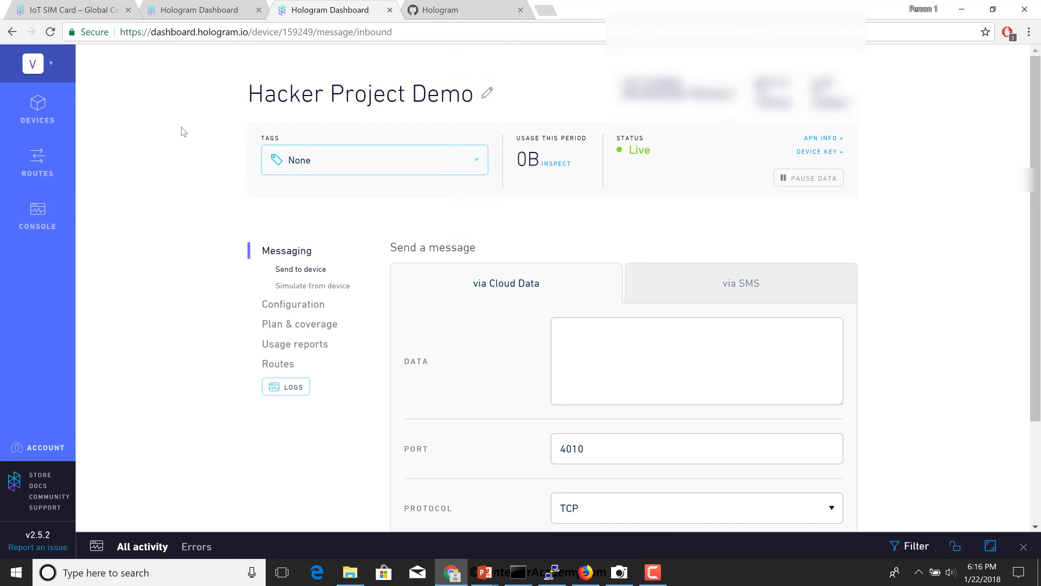
click(39, 109)
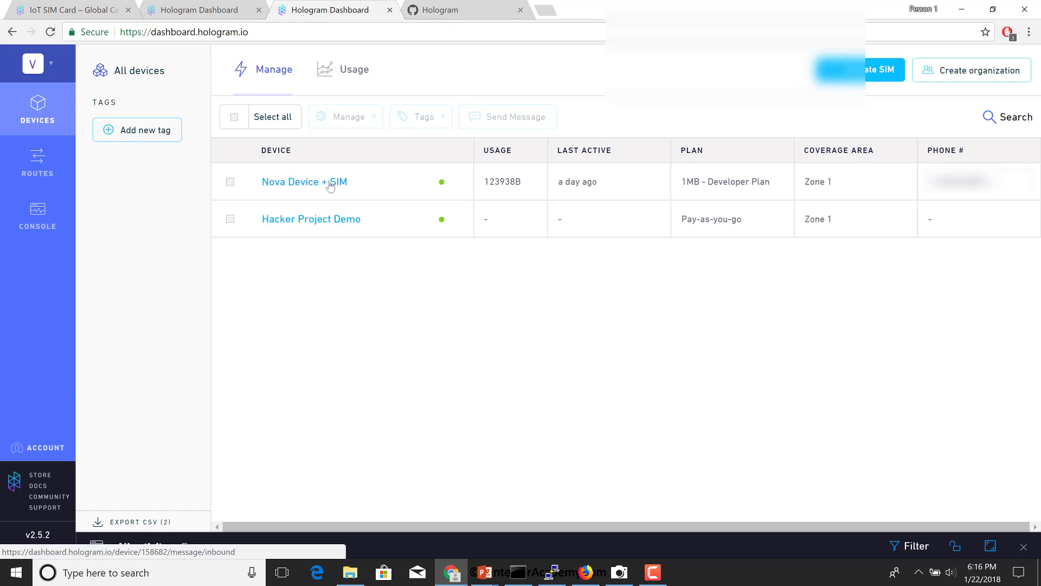
Open the Nova Device + SIM page showing its Cloud Data message form on port 4010, TCP.
click(330, 184)
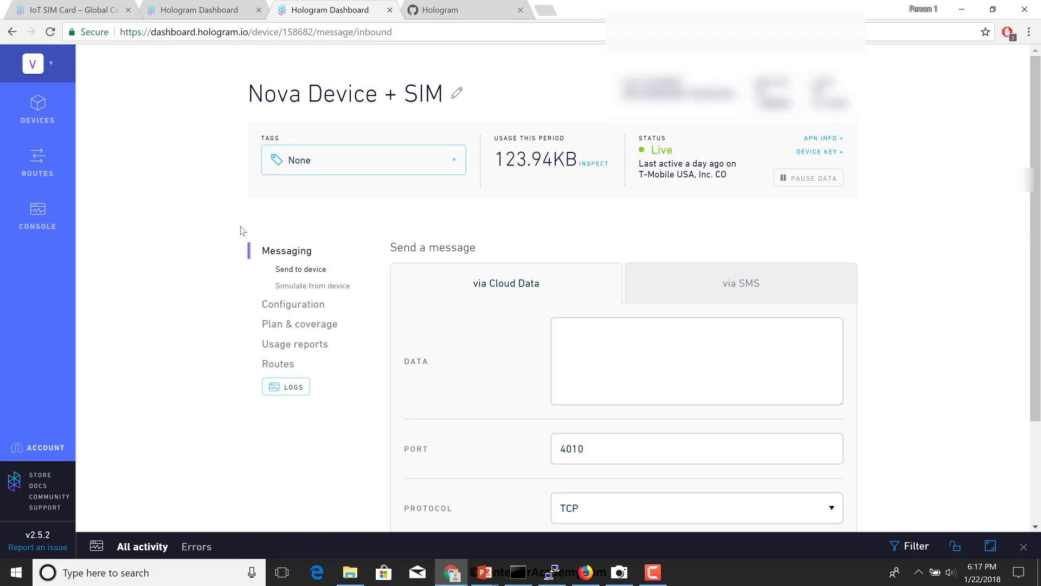
Go to the Hologram GitHub organization page and open the hologram-python repository README.
click(465, 10)
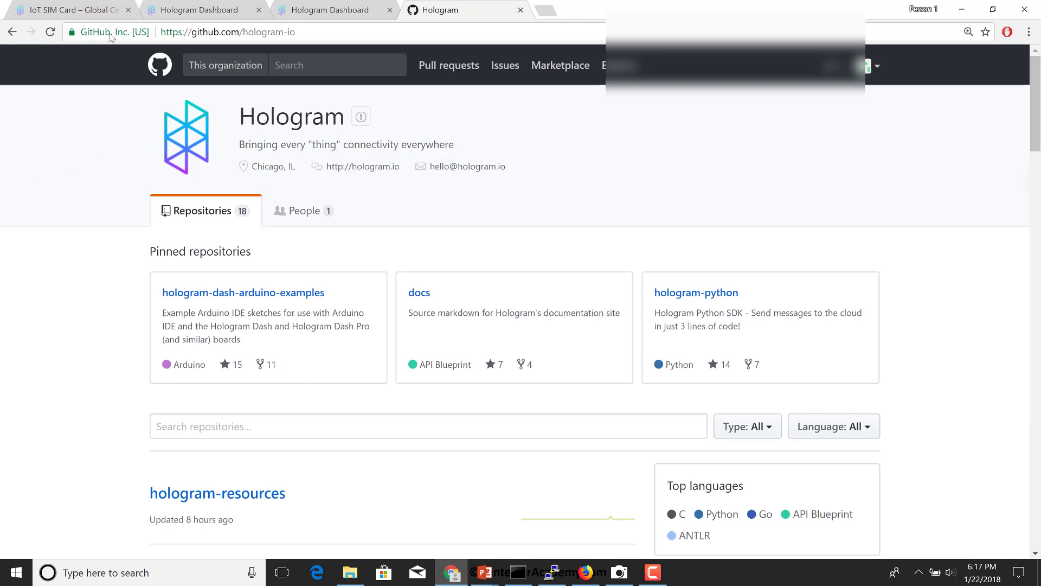
click(243, 32)
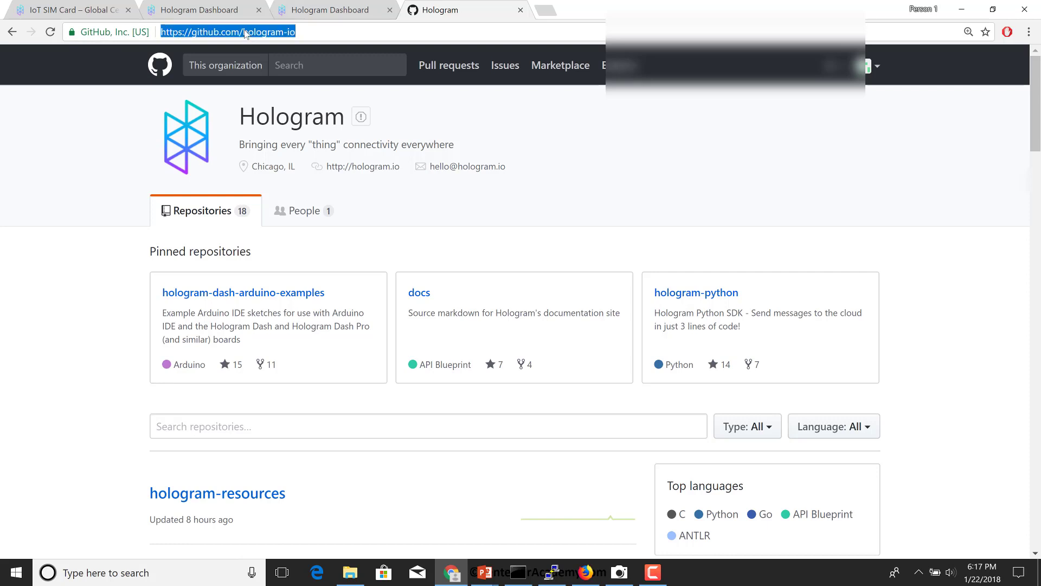
drag(243, 32, 285, 34)
click(303, 32)
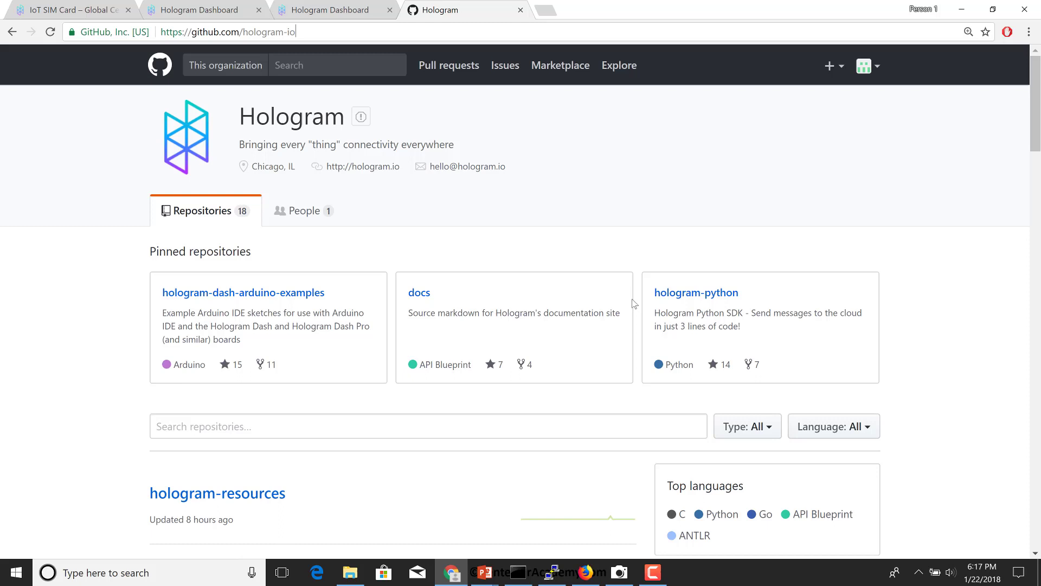
click(736, 296)
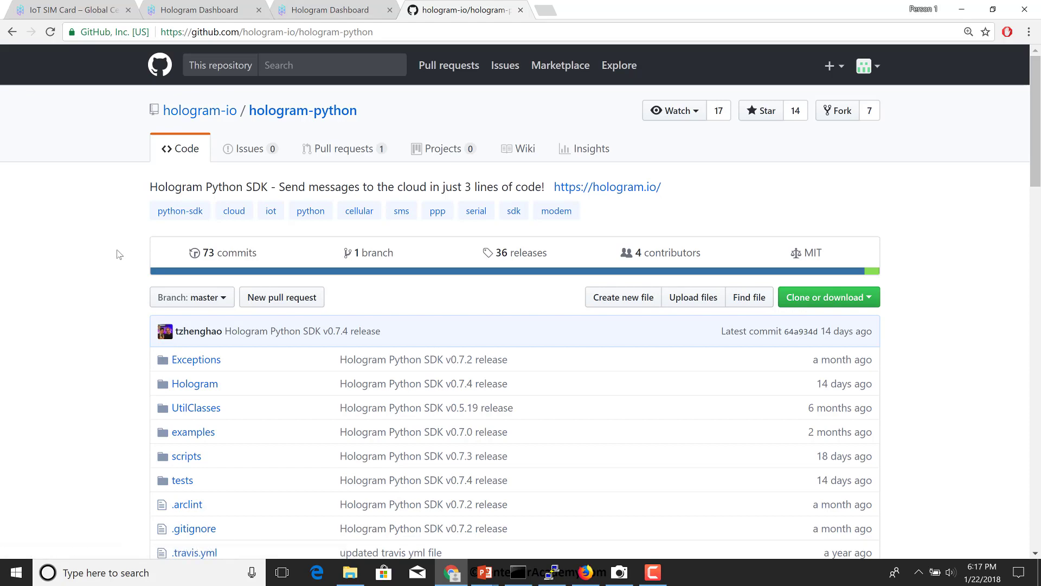
scroll(114, 256, down, 5)
scroll(119, 255, down, 17)
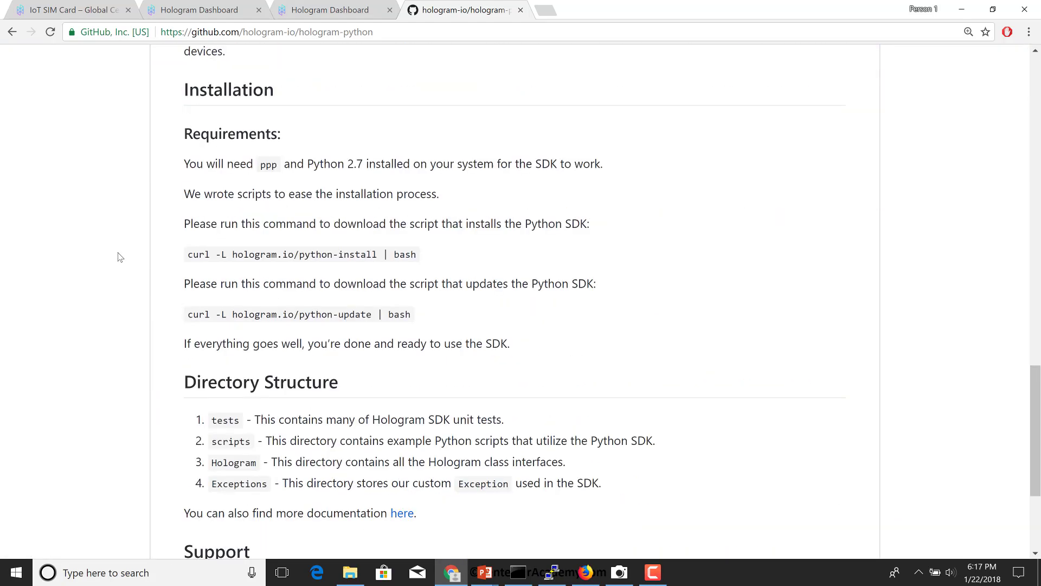
scroll(119, 257, down, 1)
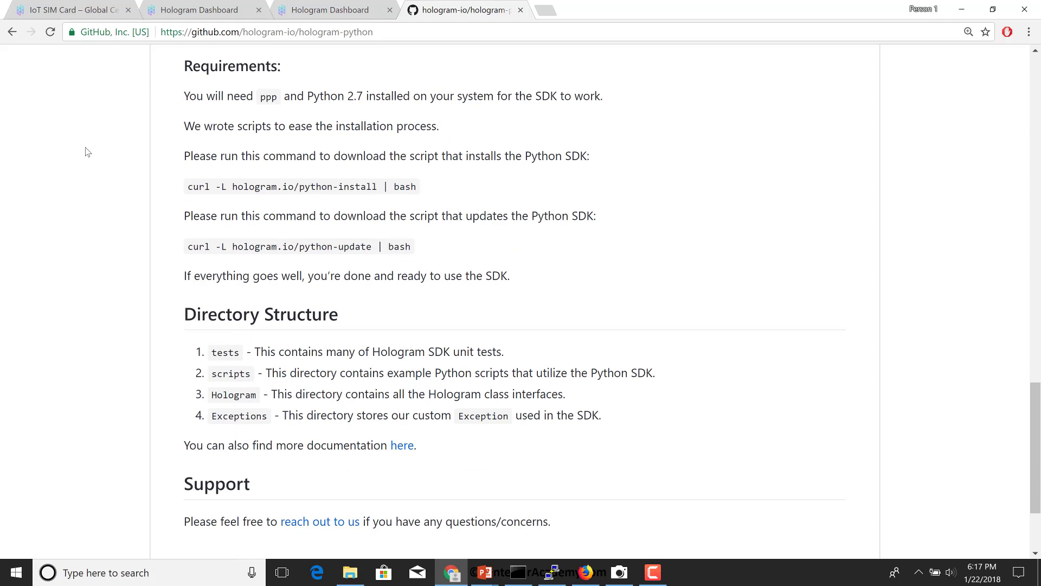
Zoom the README to 150% and select the hologram.io/python-install script address under Installation.
triple_click(230, 184)
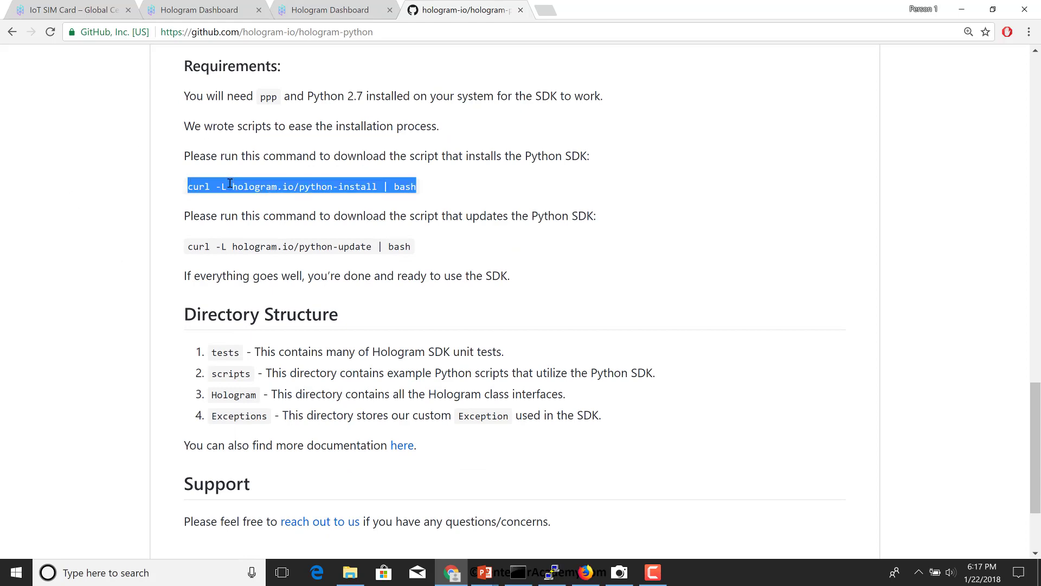
key(ctrl+plus)
key(ctrl+plus)
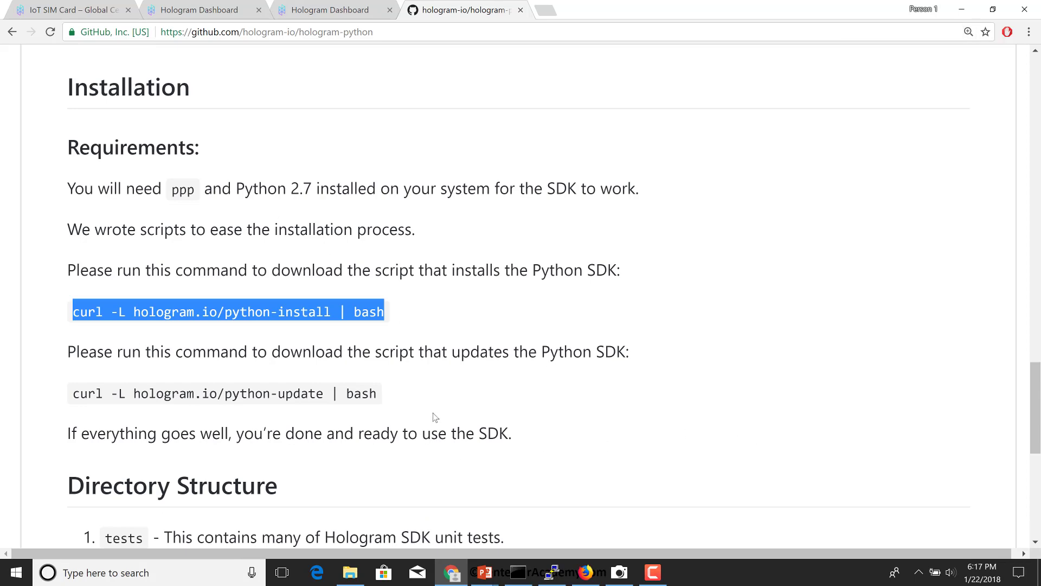
scroll(529, 383, down, 1)
scroll(520, 352, down, 2)
click(510, 274)
scroll(509, 293, up, 3)
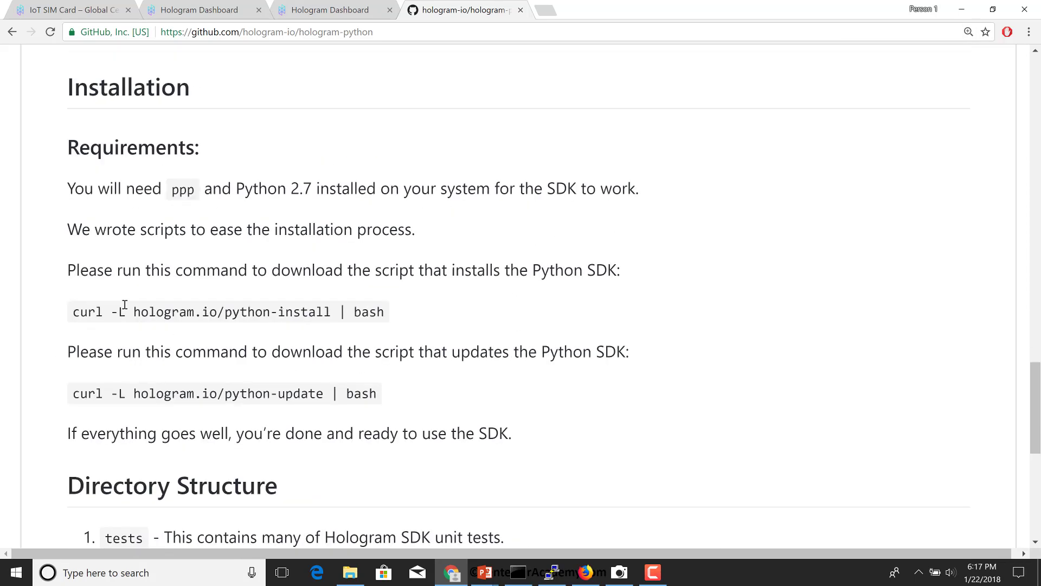
drag(134, 313, 331, 315)
right_click(313, 313)
Open the hologram.io/python-install script in a new tab and read through install.sh.
click(332, 325)
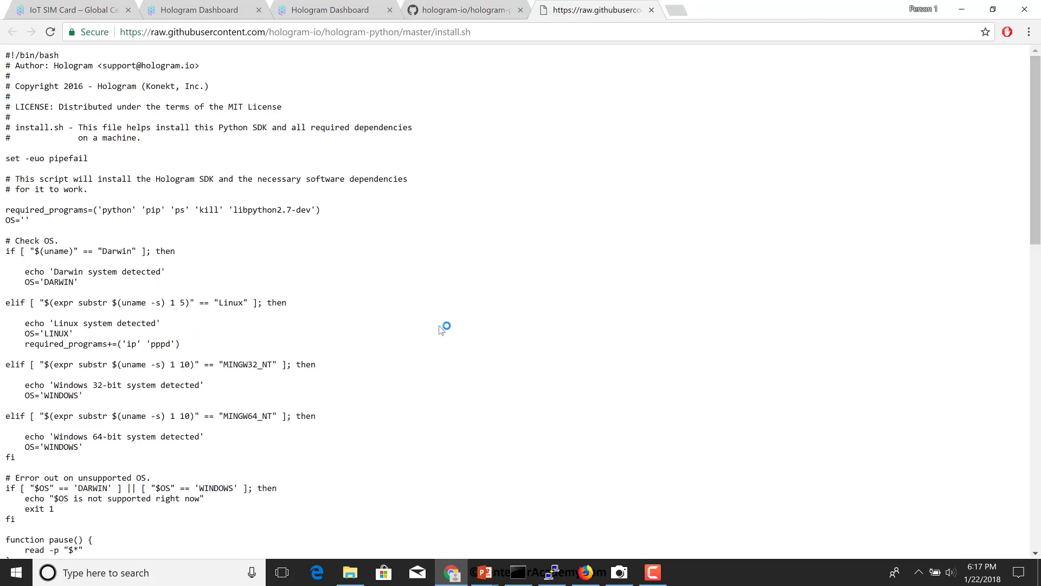
scroll(449, 335, down, 6)
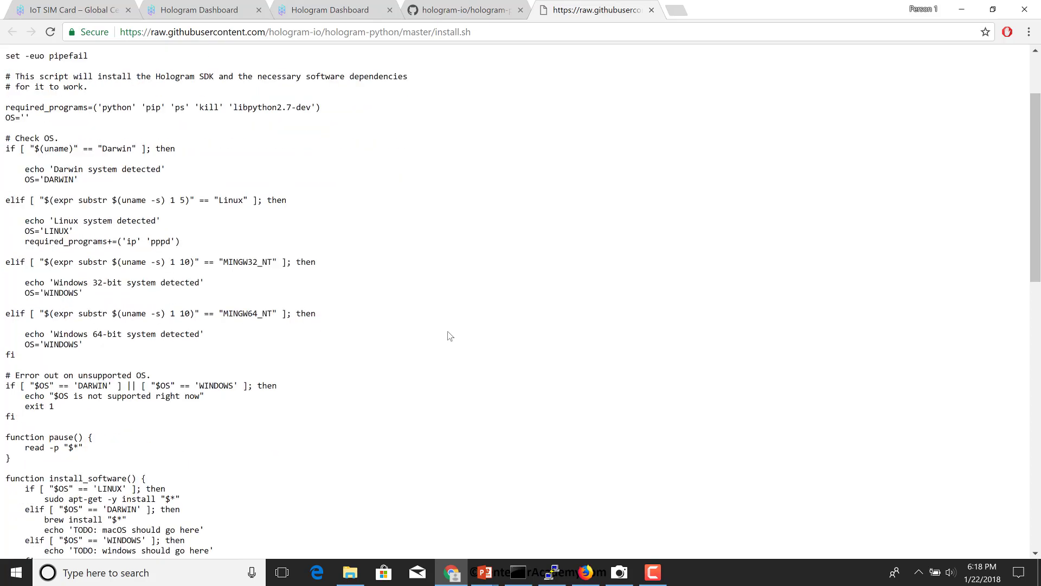
scroll(449, 336, down, 5)
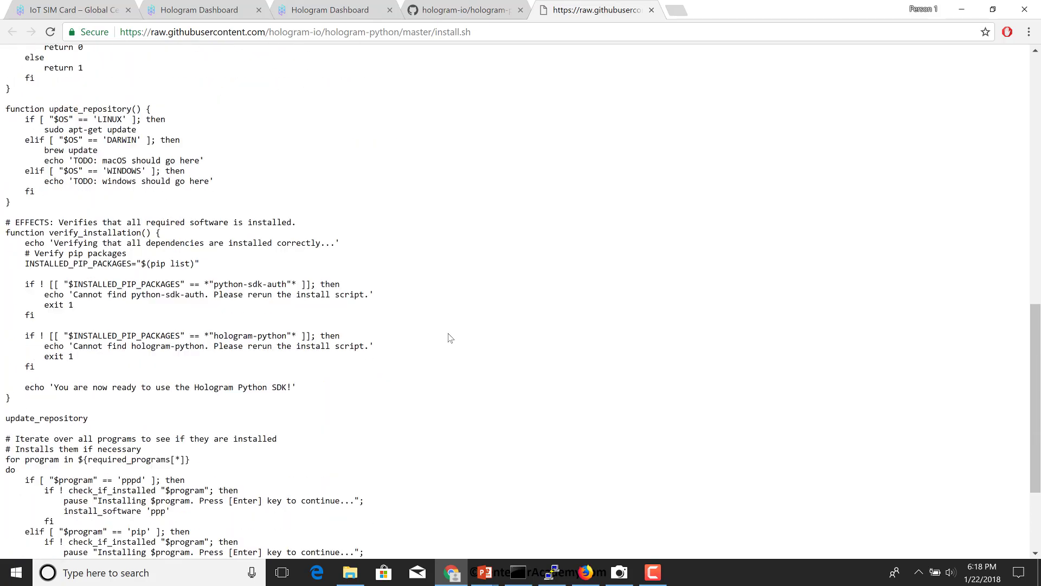
scroll(449, 338, down, 3)
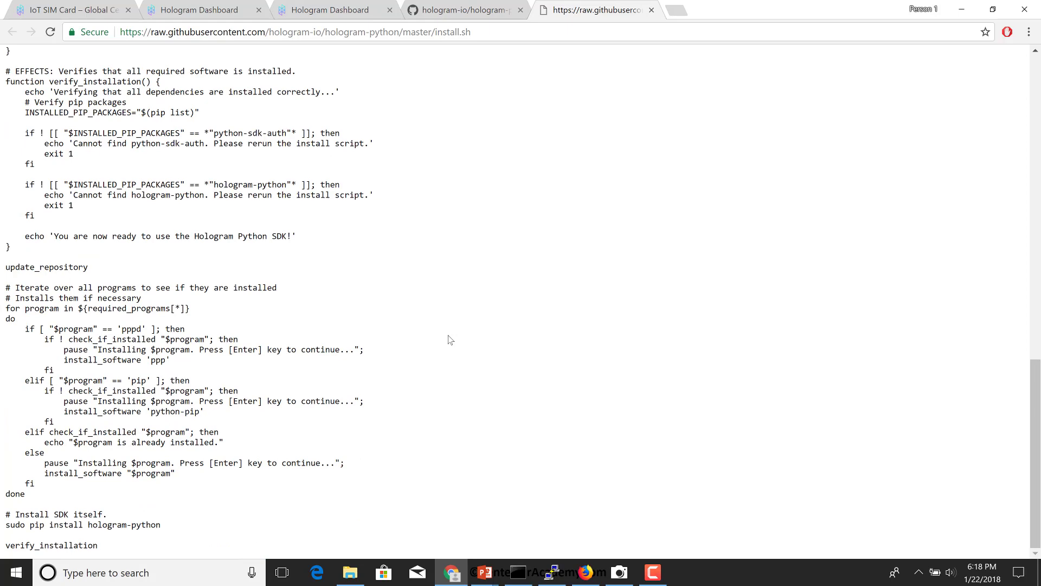
scroll(449, 340, up, 15)
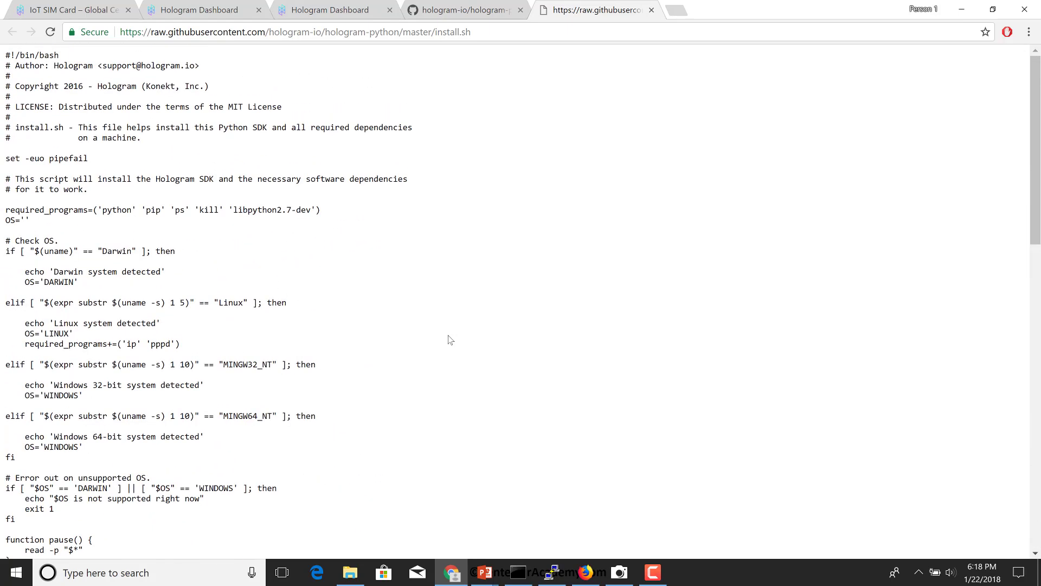
Copy the 'curl -L hologram.io/python-install | bash' command from the hologram-python README.
click(464, 8)
click(413, 308)
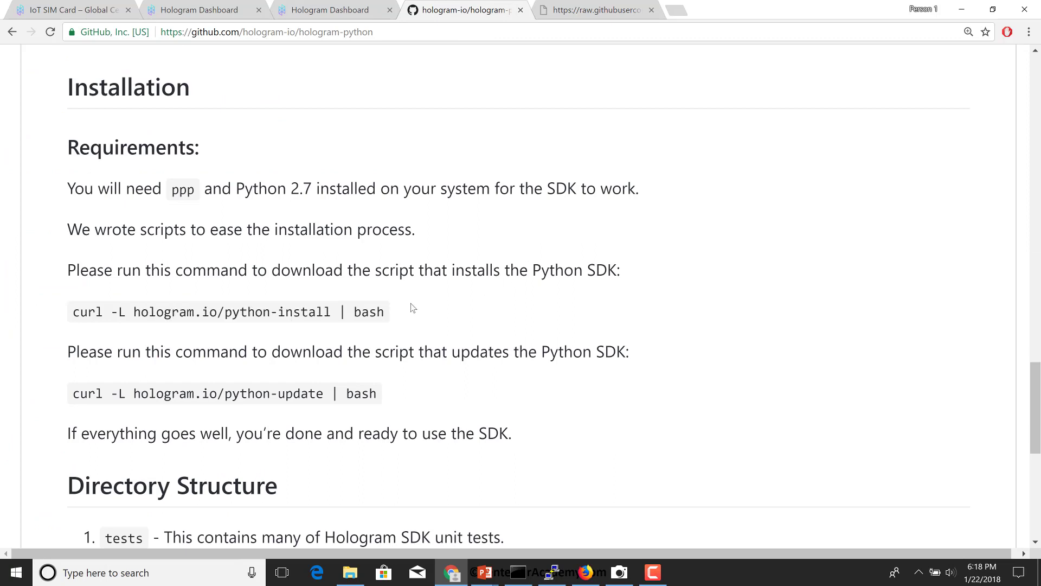
triple_click(130, 312)
right_click(130, 312)
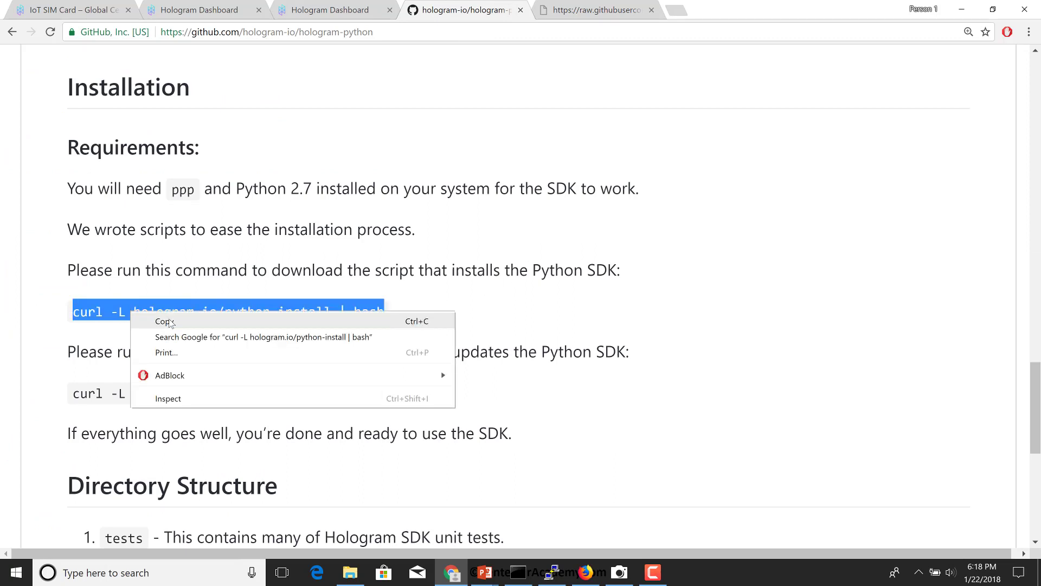
click(163, 321)
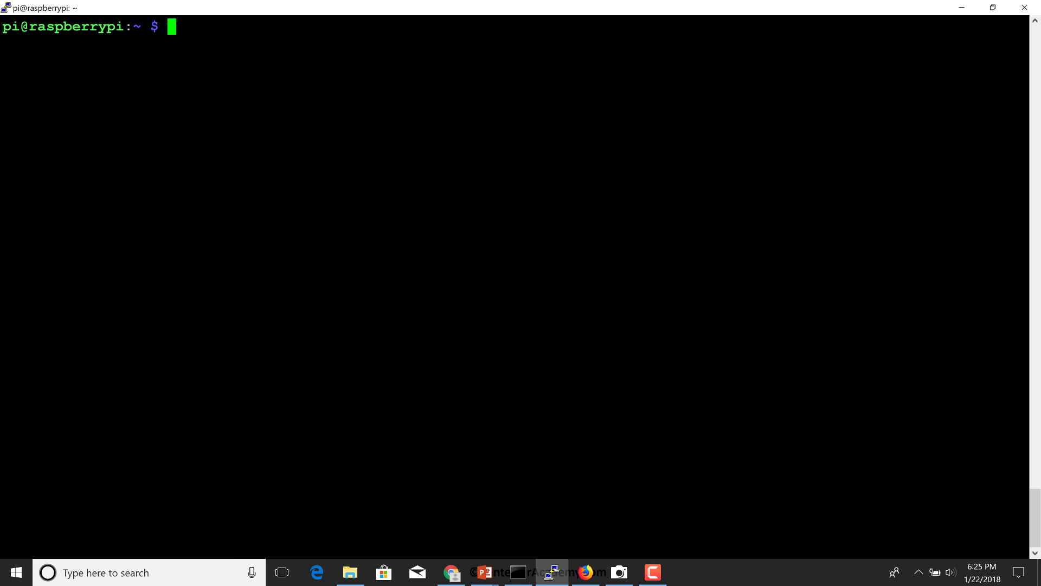
Start a root shell with sudo bash and run 'curl -L hologram.io/python-install | bash'.
text(sudo bash)
key(Return)
key(Return)
key(Return)
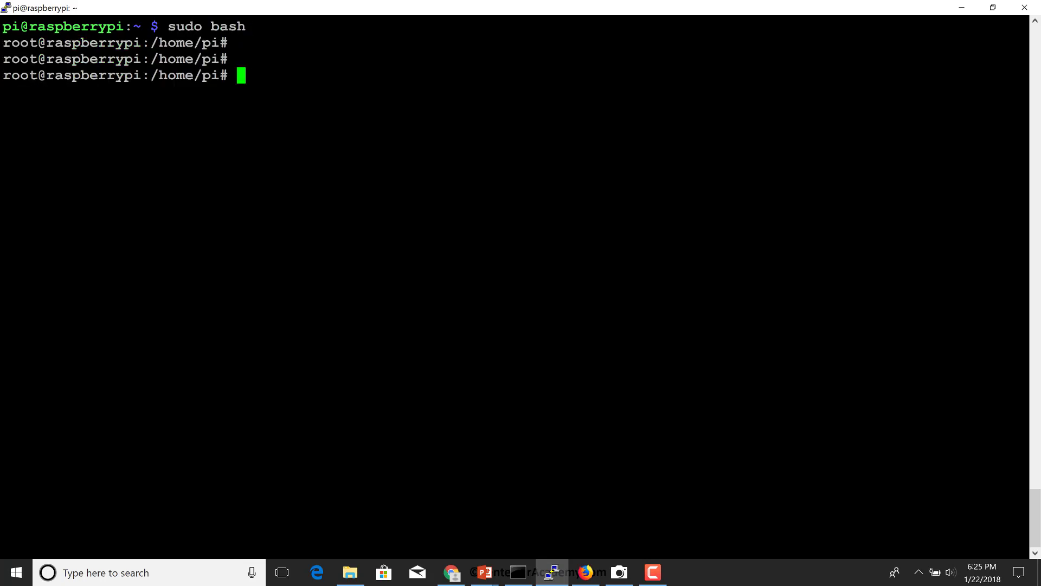
text(curl -L hologram.io/python-install | bash)
key(Return)
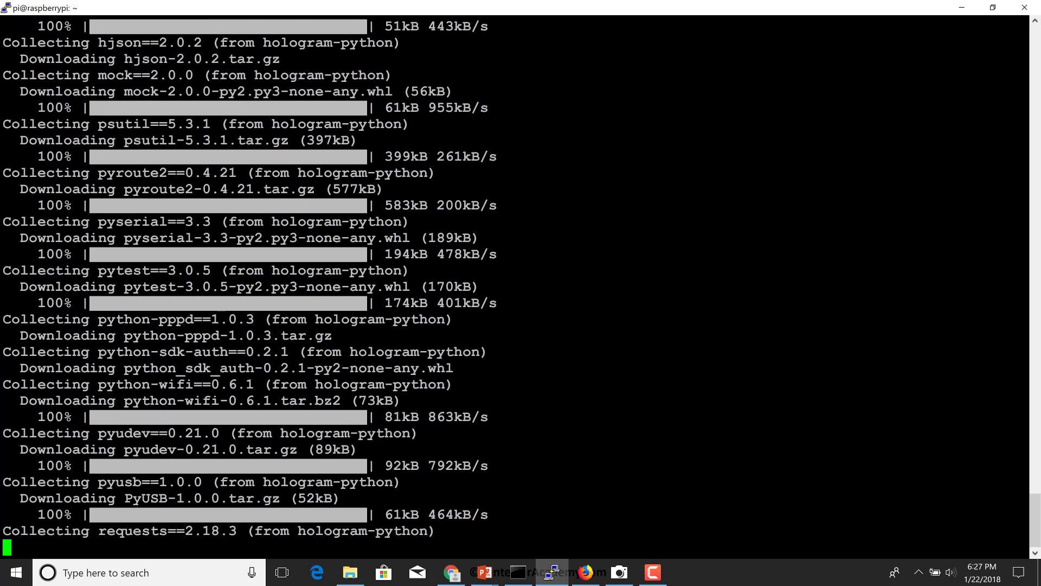
Click into the PuTTY terminal after the pip installation of the SDK finishes.
click(652, 571)
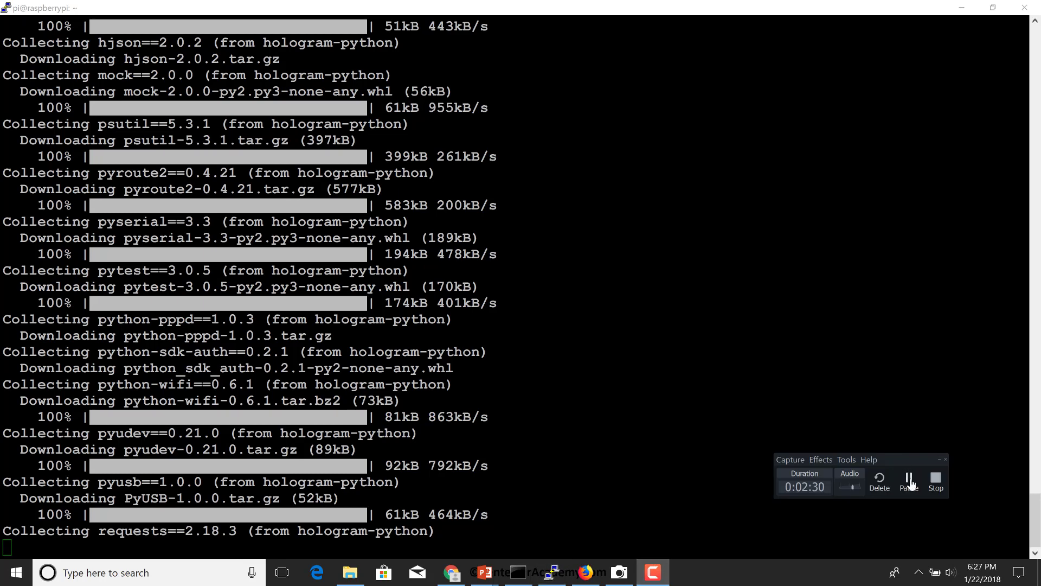
click(909, 480)
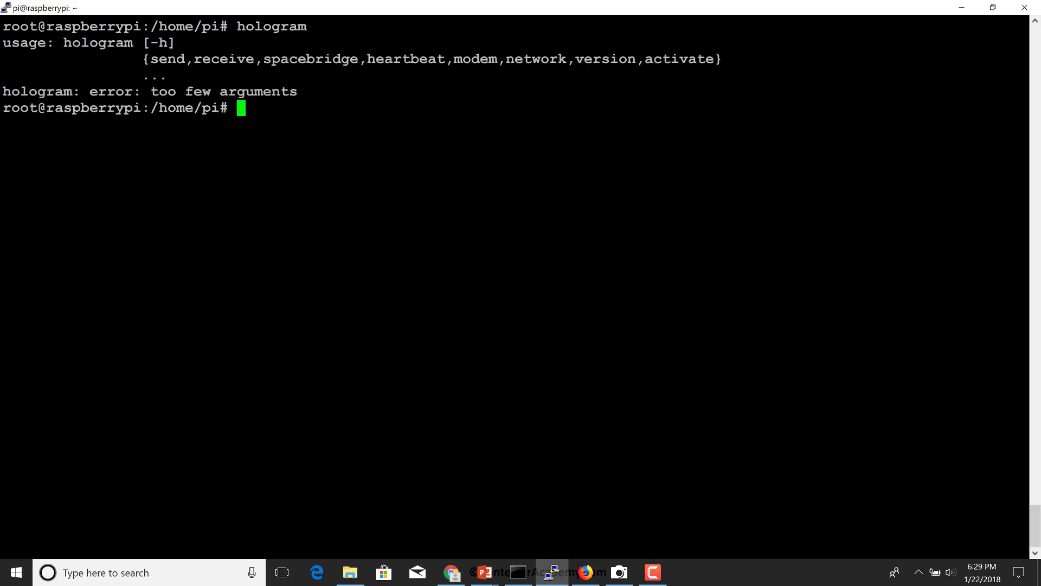
Run 'hologram --help' and scroll up to read the SDK 0.7.4 subcommand descriptions.
key(Up)
text(--help)
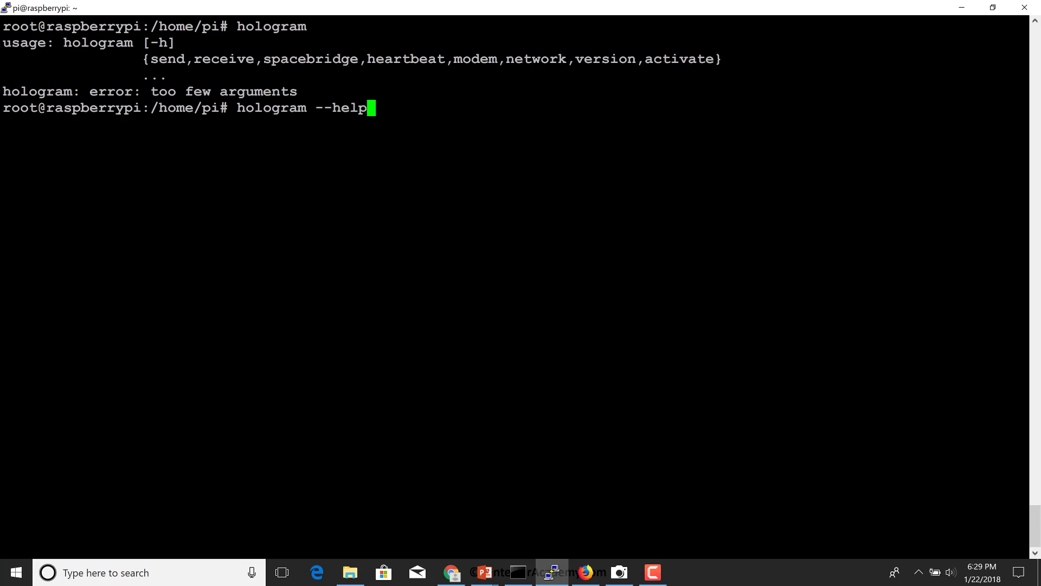
key(Return)
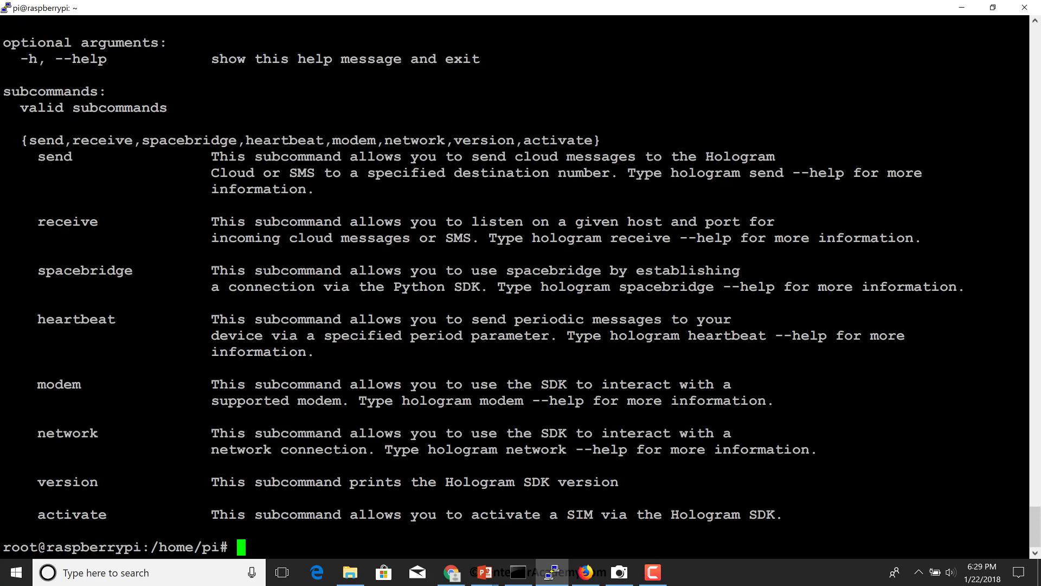
scroll(515, 282, up, 5)
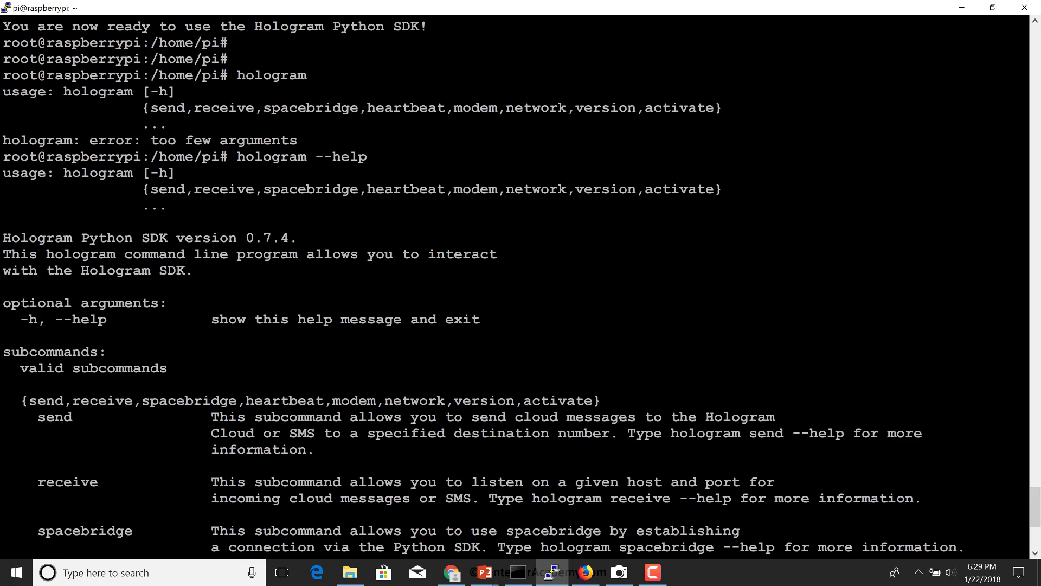